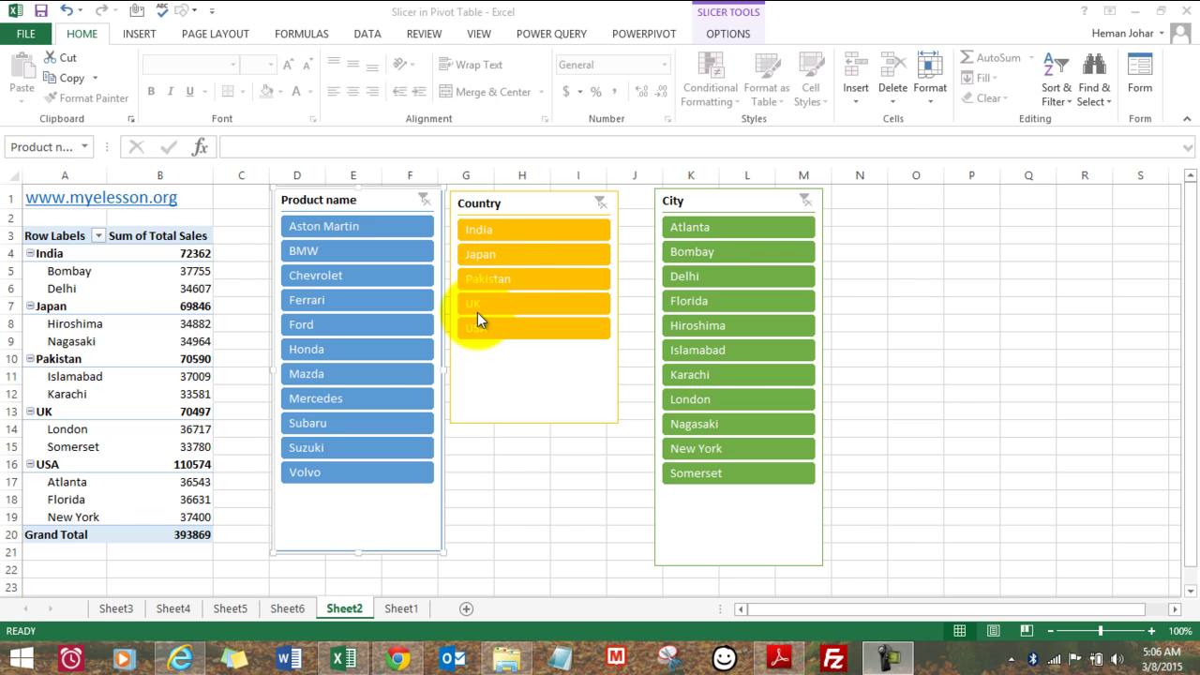
Try Pakistan and USA in the Country slicer, clear it, then filter City to Bombay (37755).
{"action": "left_click", "coordinate": [492, 278], "text": "ctrl"}
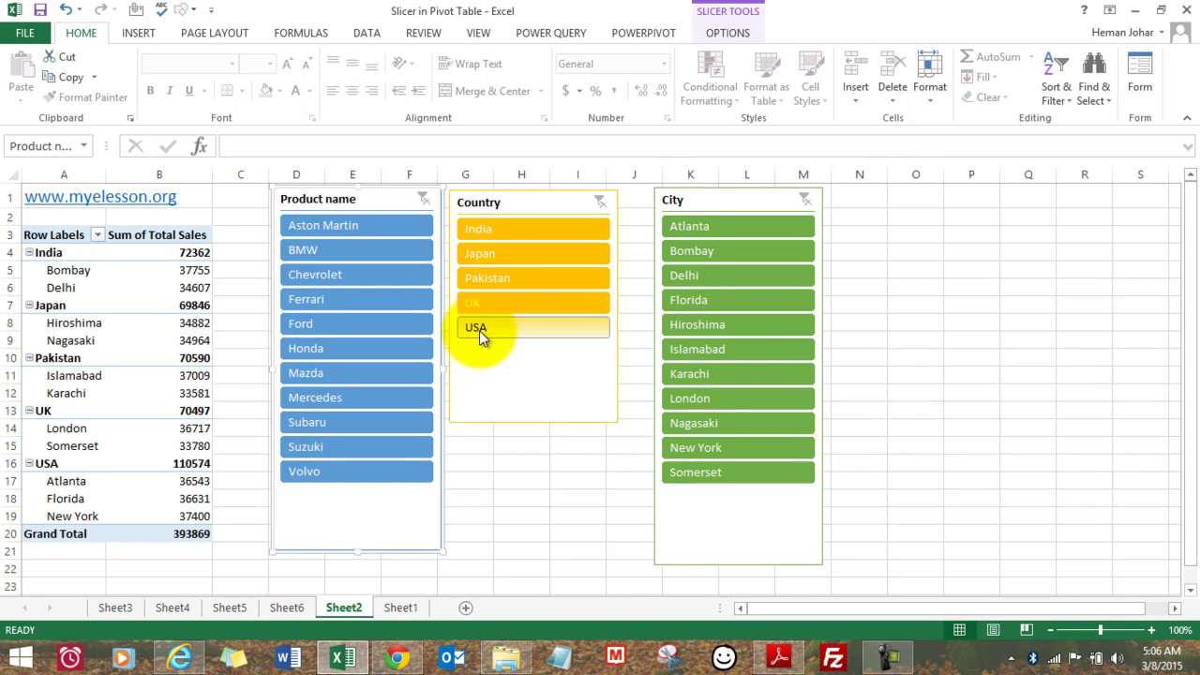
{"action": "left_click", "coordinate": [477, 329]}
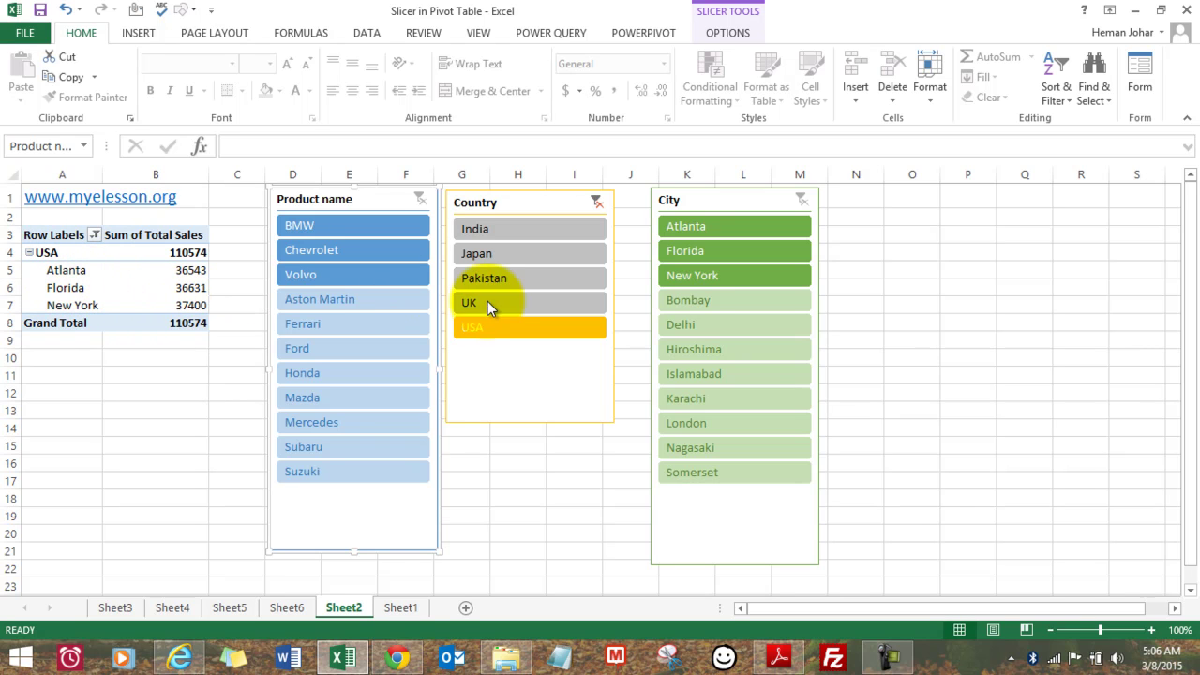
{"action": "left_click", "coordinate": [596, 202]}
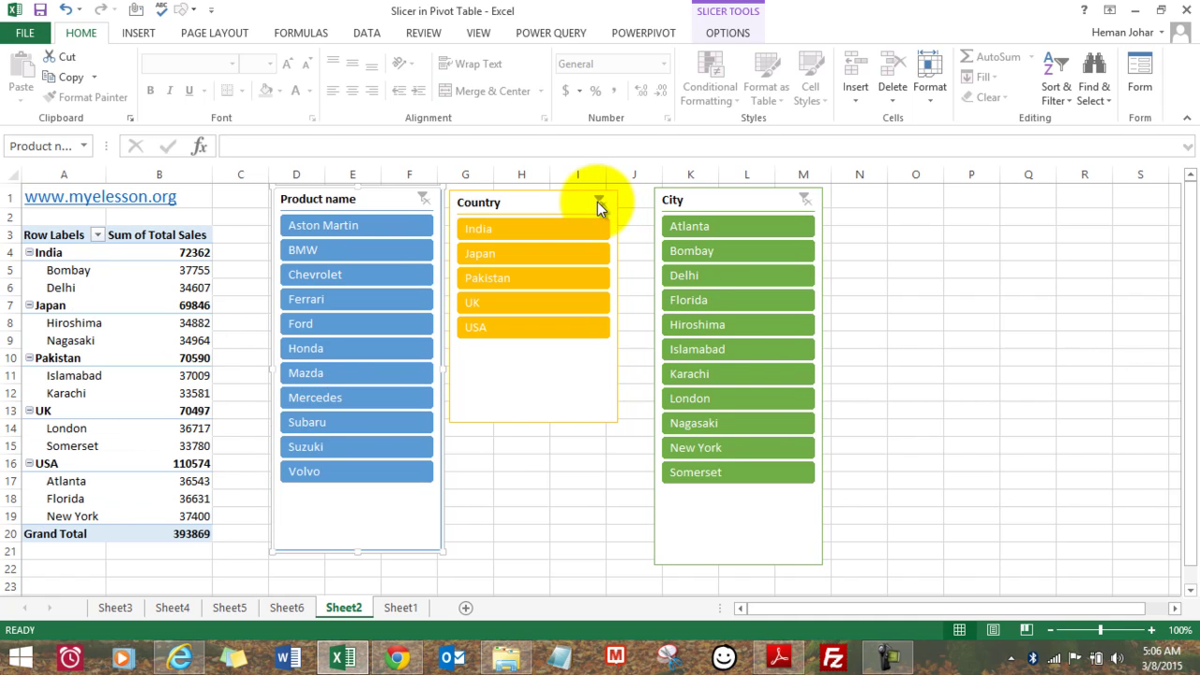
{"action": "left_click", "coordinate": [696, 257]}
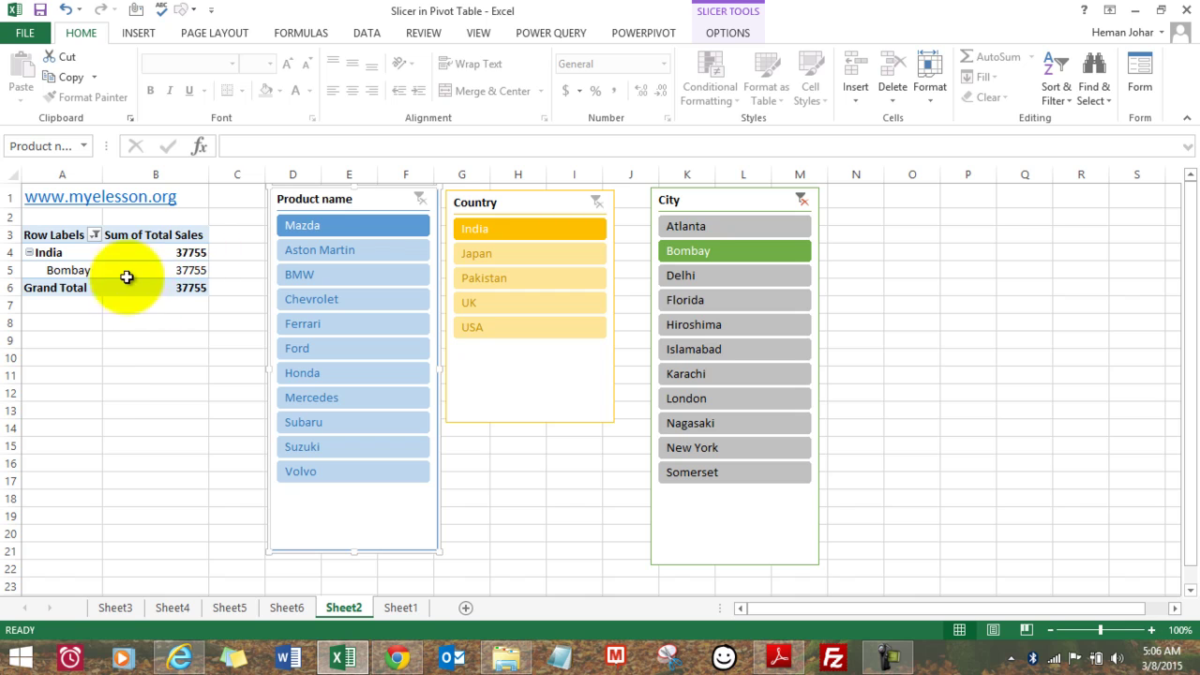
Go to Sheet1 and select the entire sales data table with Ctrl+A.
{"action": "left_click", "coordinate": [400, 607]}
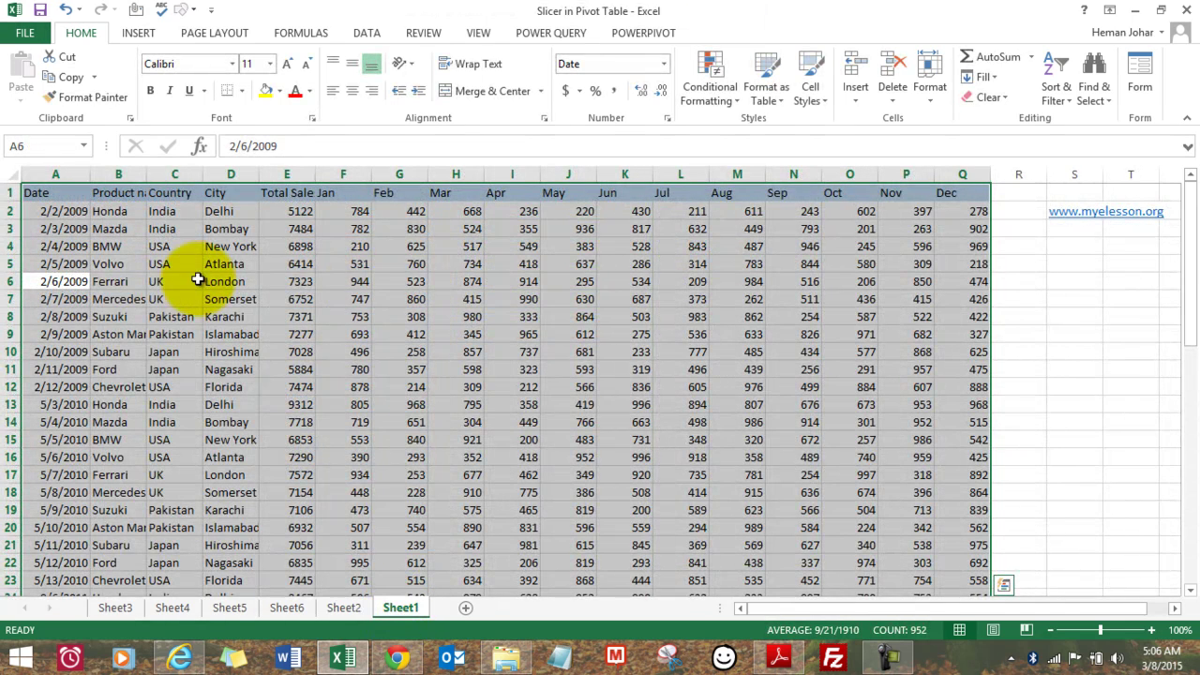
{"action": "left_click", "coordinate": [134, 283]}
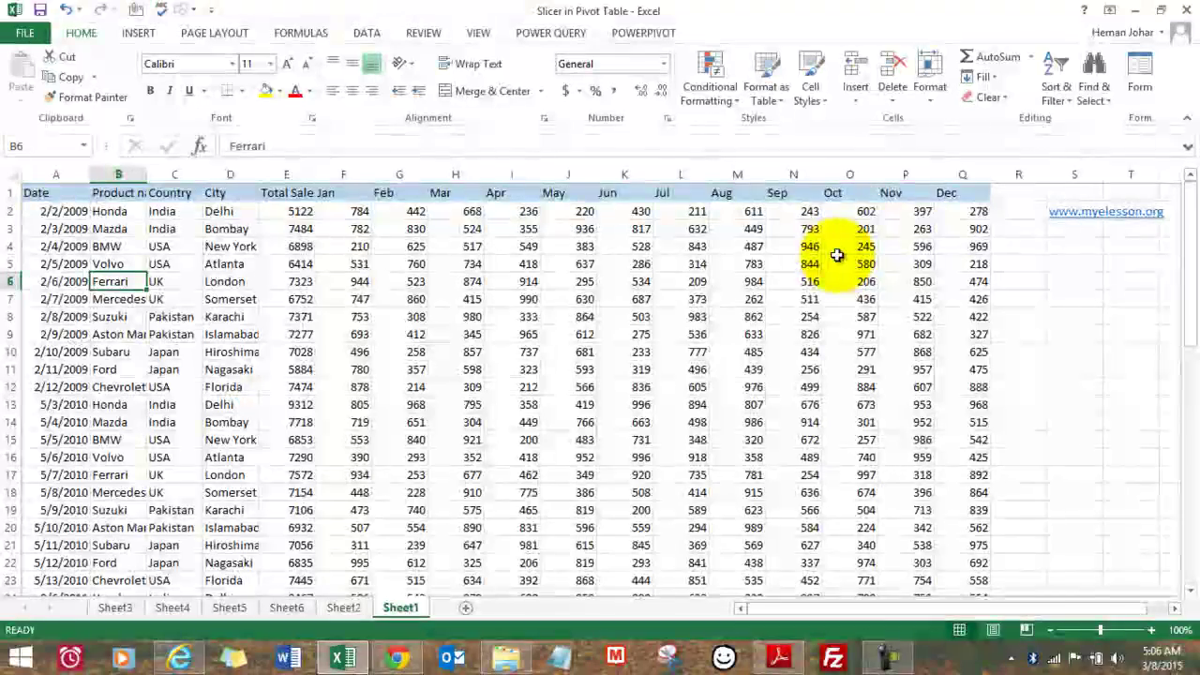
{"action": "left_click", "coordinate": [728, 256]}
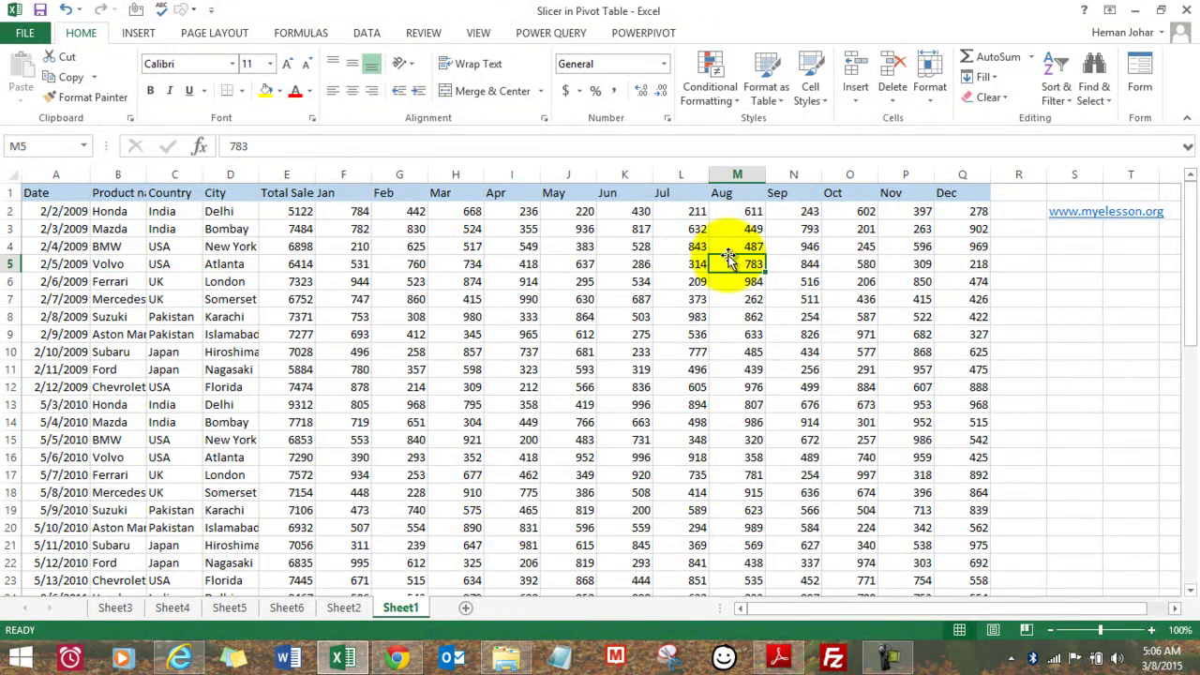
{"action": "key", "text": "ctrl+a"}
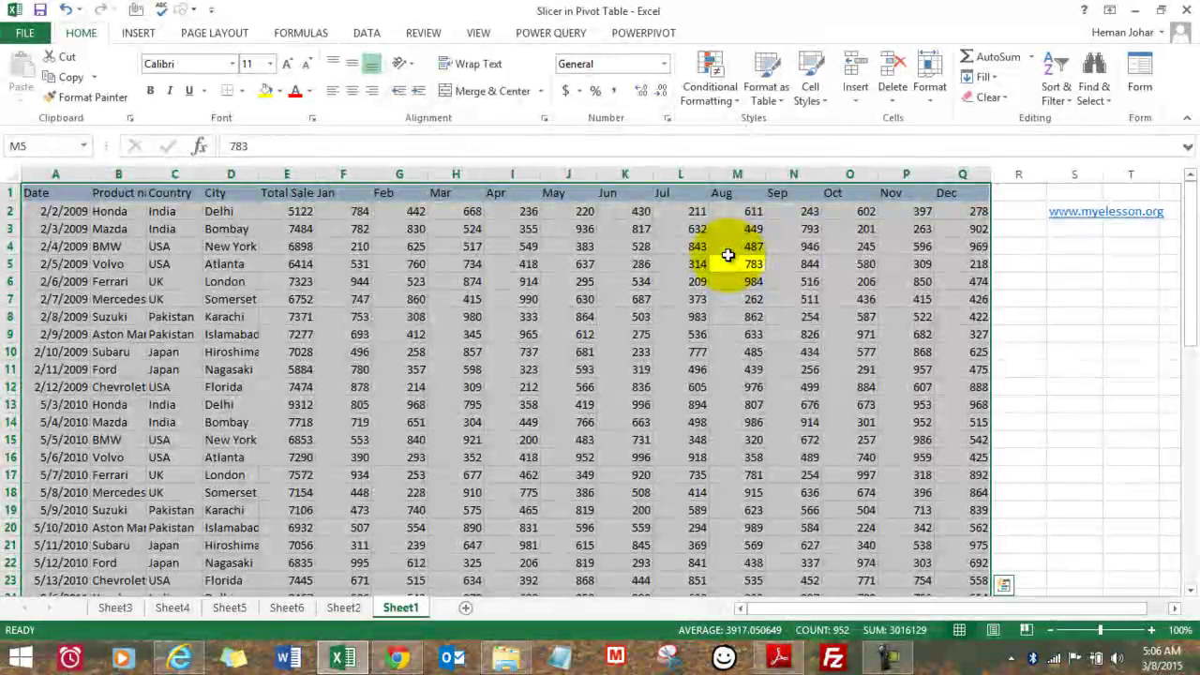
Insert a new PivotTable1 on new Sheet7 from the Sheet1 sales range.
{"action": "key", "text": "alt+n"}
{"action": "key", "text": "v"}
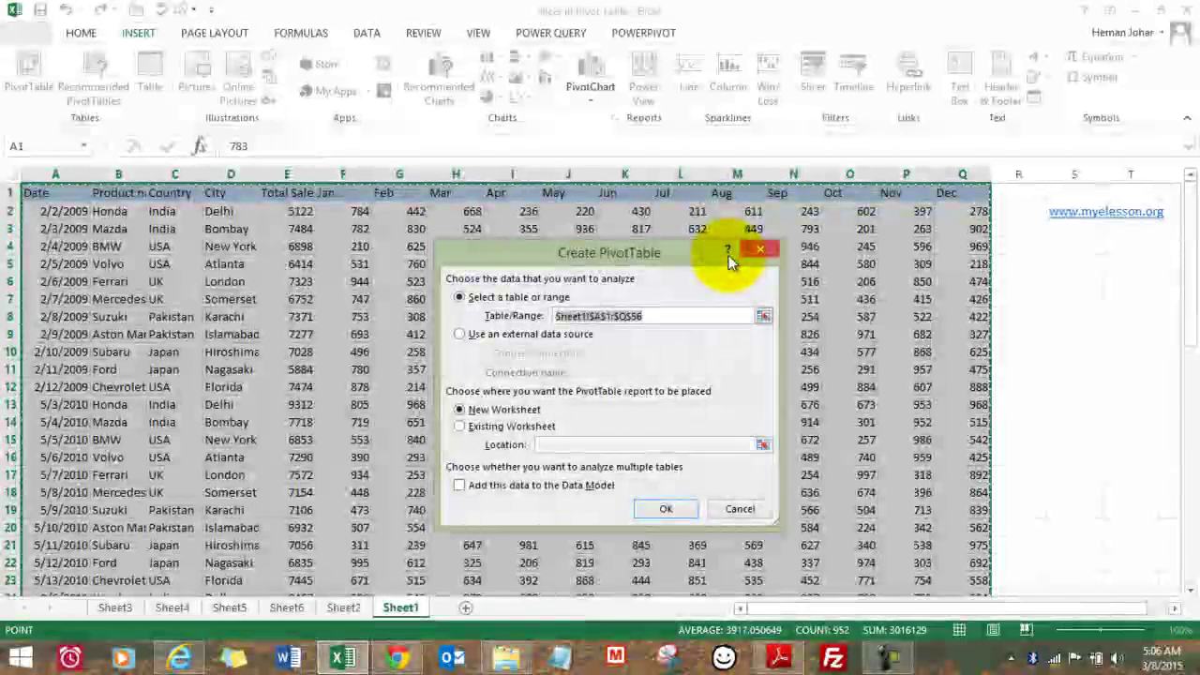
{"action": "key", "text": "Escape"}
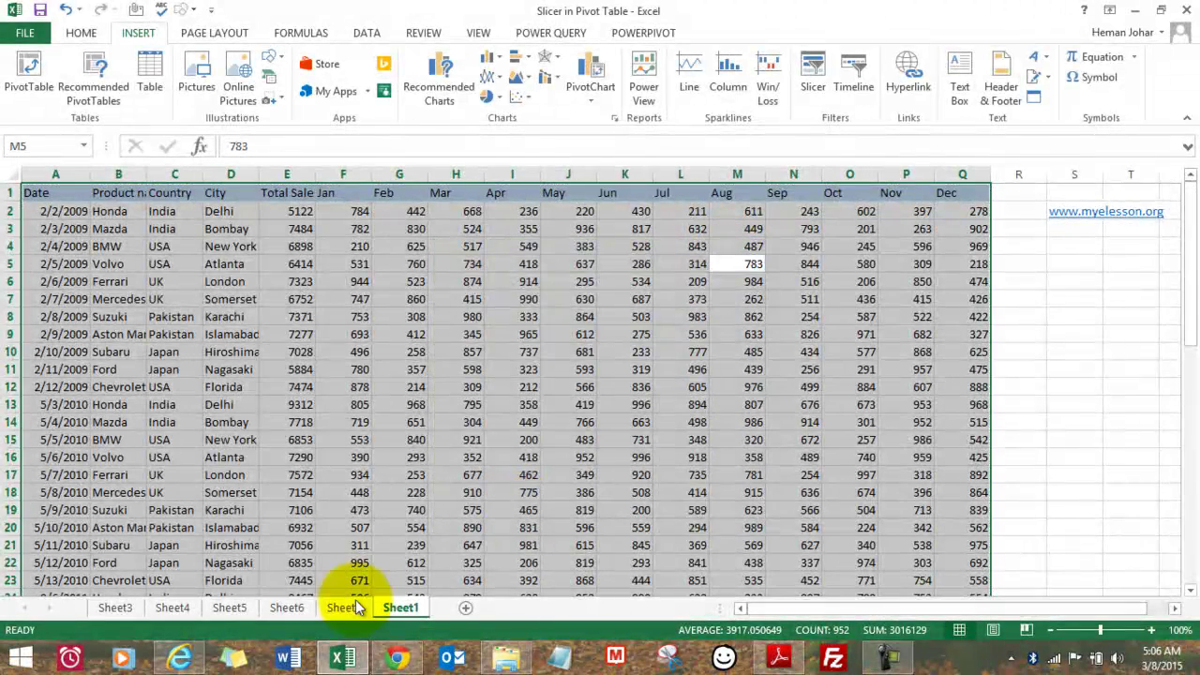
{"action": "left_click", "coordinate": [343, 608]}
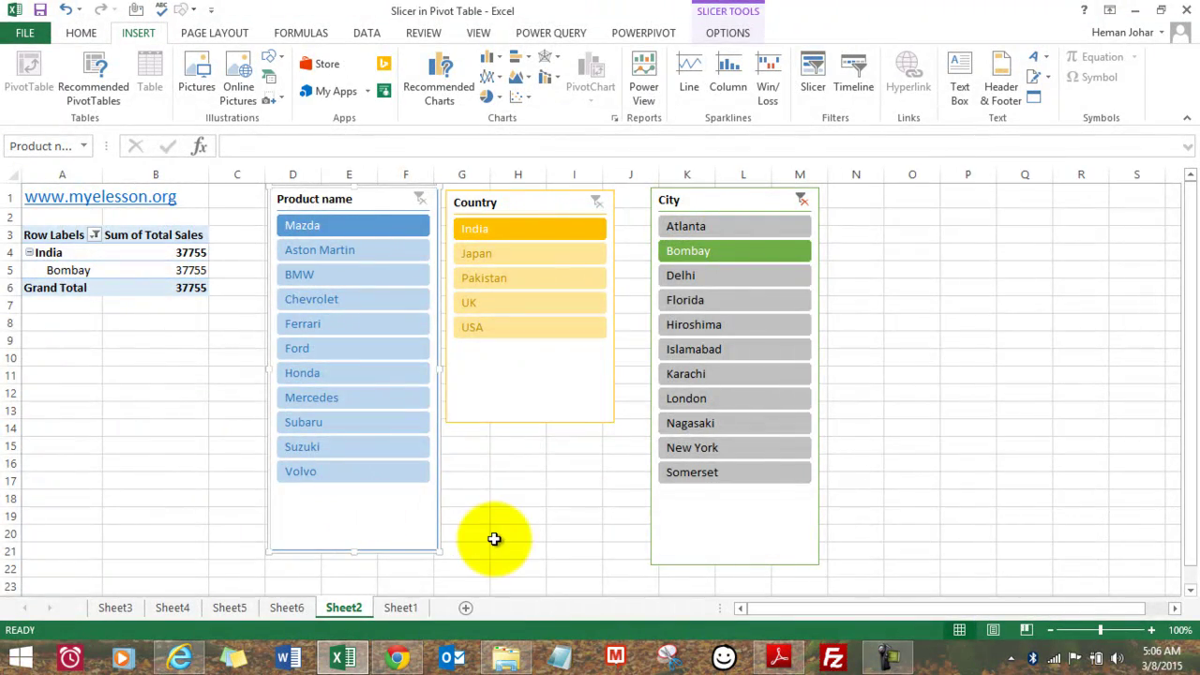
{"action": "left_click", "coordinate": [400, 607]}
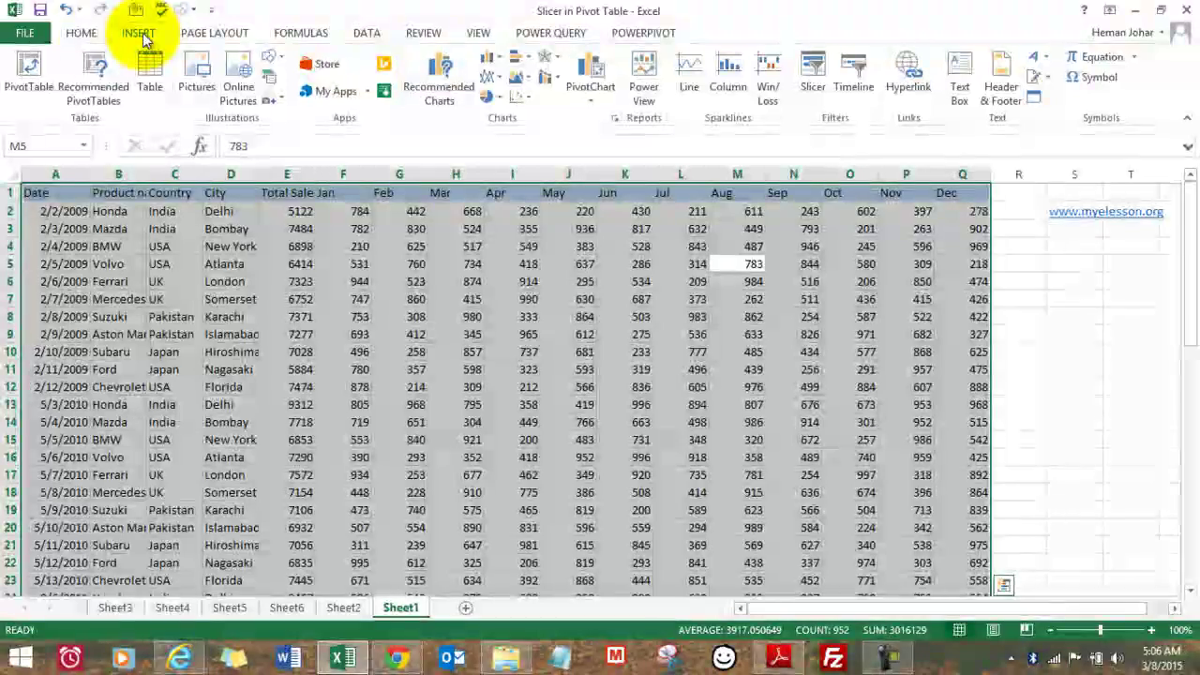
{"action": "left_click", "coordinate": [31, 73]}
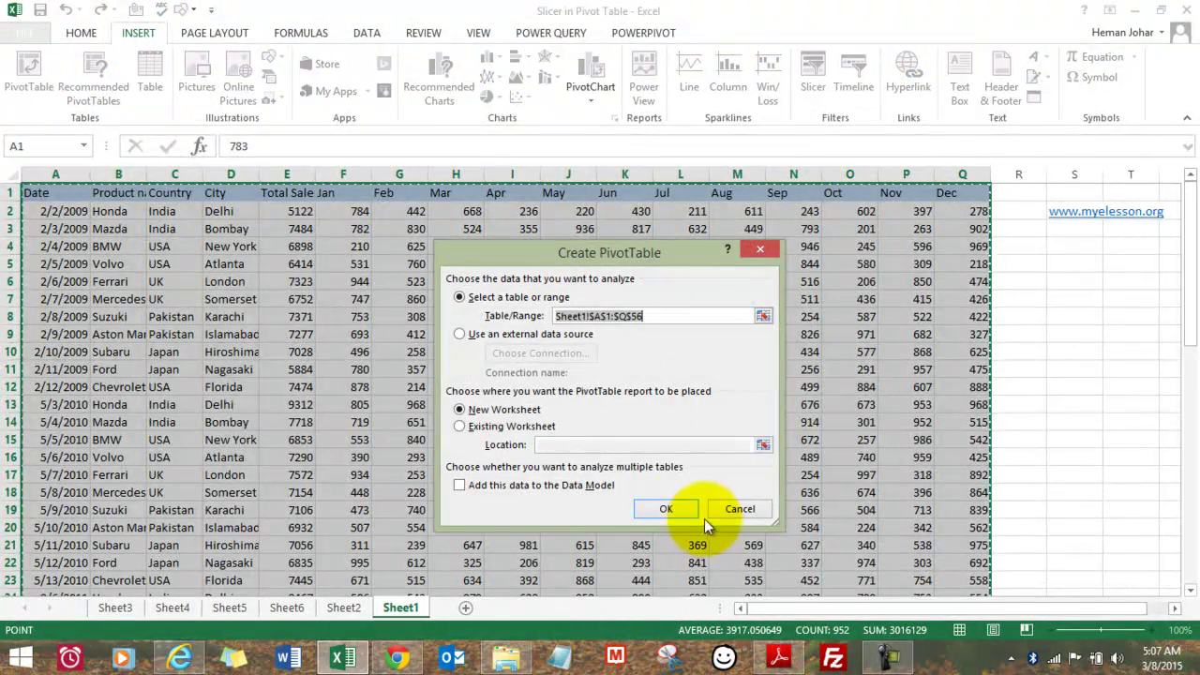
{"action": "left_click", "coordinate": [665, 510]}
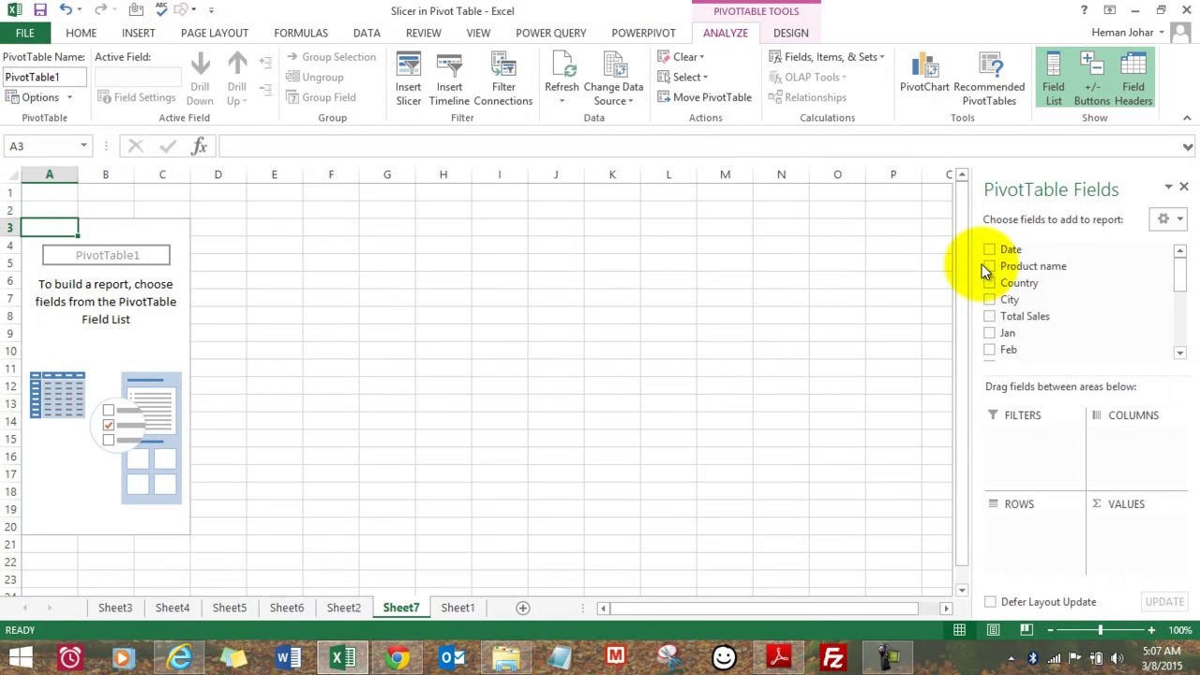
Put Country and Product name in Rows and Sum of Total Sales in Values (total 393869).
{"action": "left_click_drag", "start_coordinate": [993, 280], "coordinate": [1002, 553]}
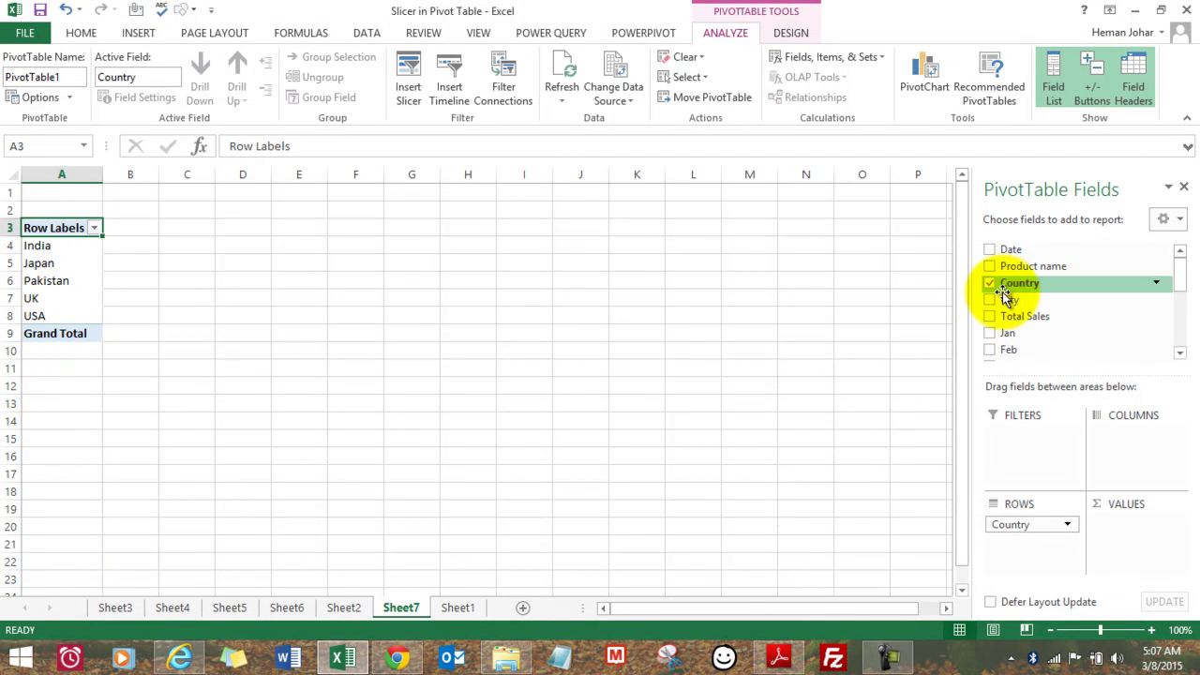
{"action": "left_click_drag", "start_coordinate": [993, 265], "coordinate": [1023, 551]}
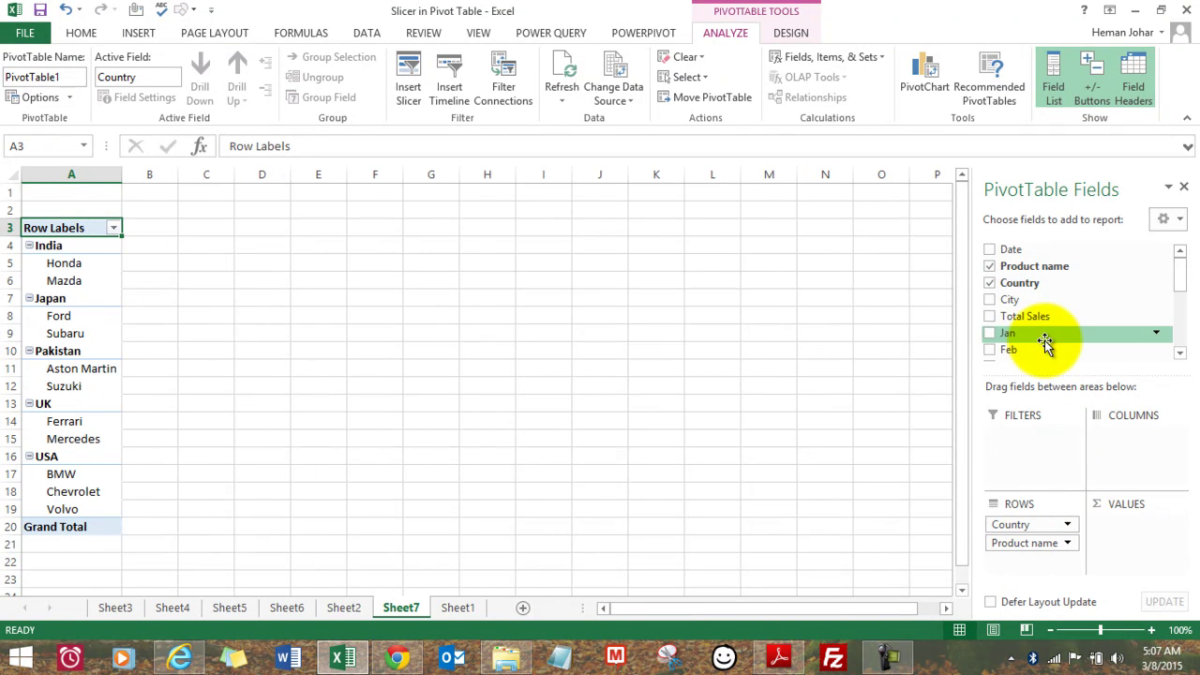
{"action": "left_click_drag", "start_coordinate": [991, 323], "coordinate": [1113, 532]}
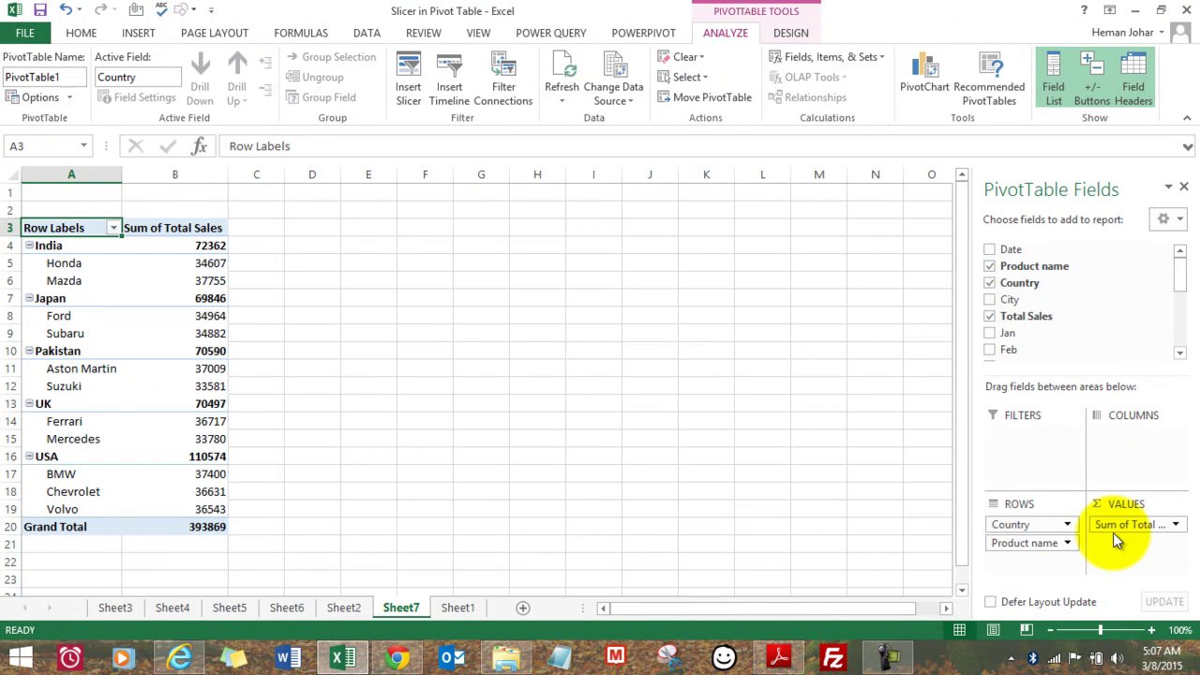
{"action": "left_click", "coordinate": [158, 266]}
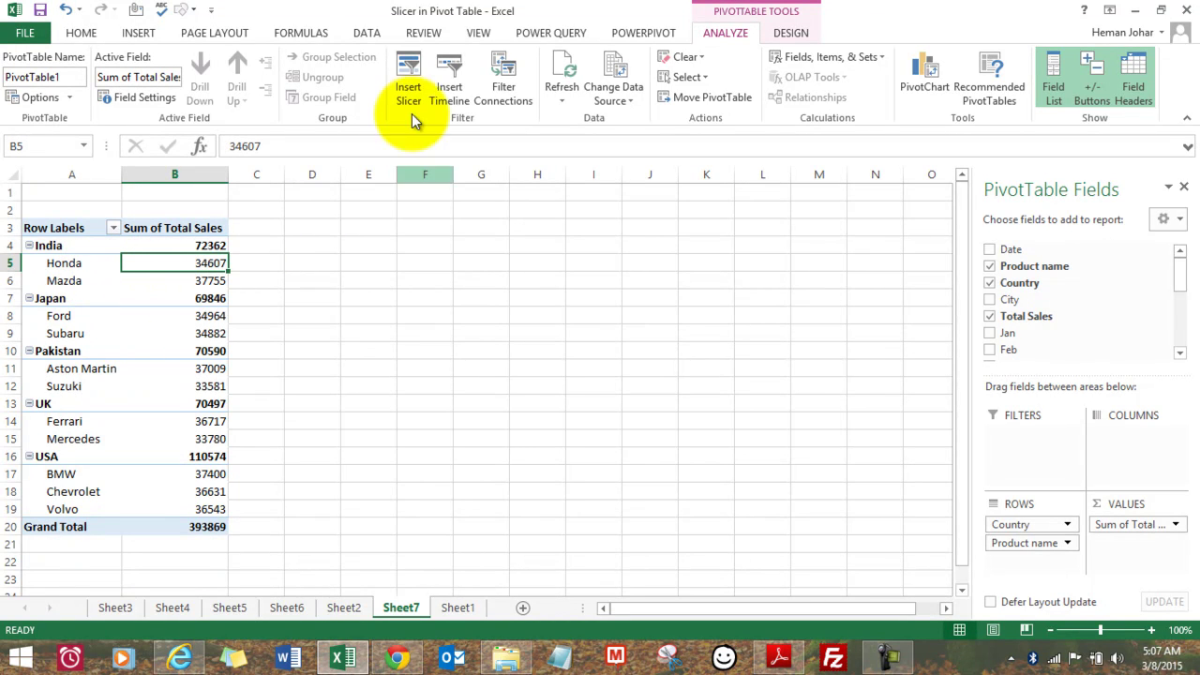
Insert Product name, Country and City slicers for the pivot table.
{"action": "left_click", "coordinate": [408, 75]}
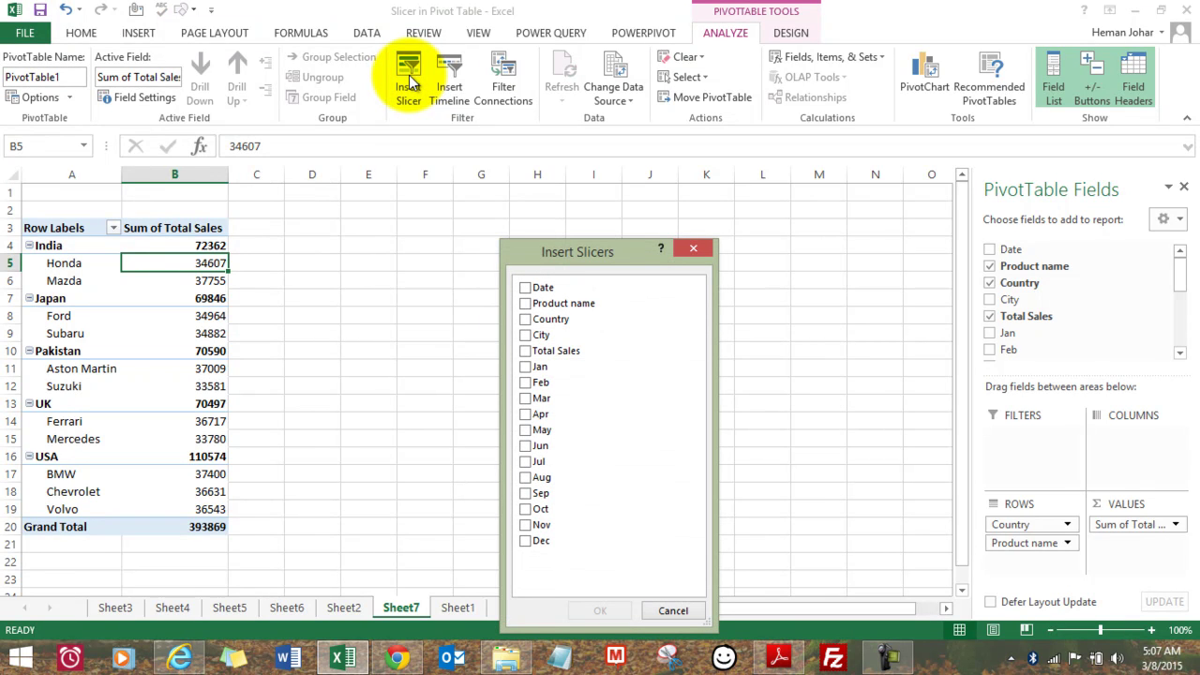
{"action": "left_click", "coordinate": [527, 305]}
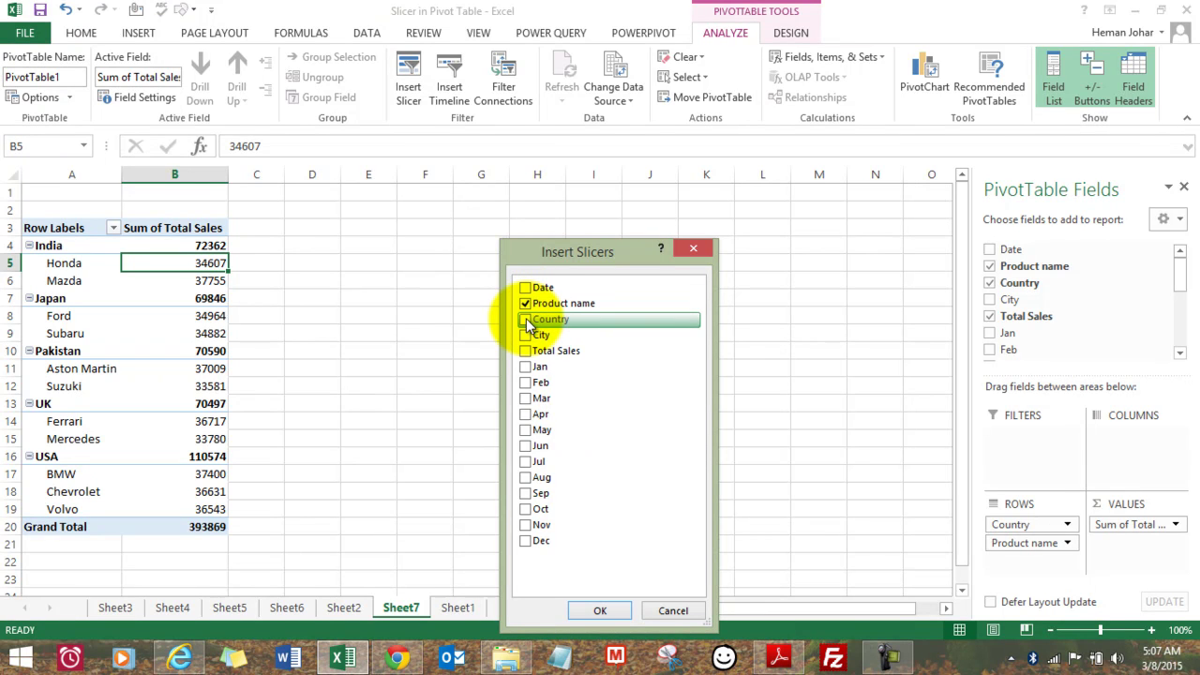
{"action": "left_click", "coordinate": [526, 319]}
{"action": "left_click", "coordinate": [526, 336]}
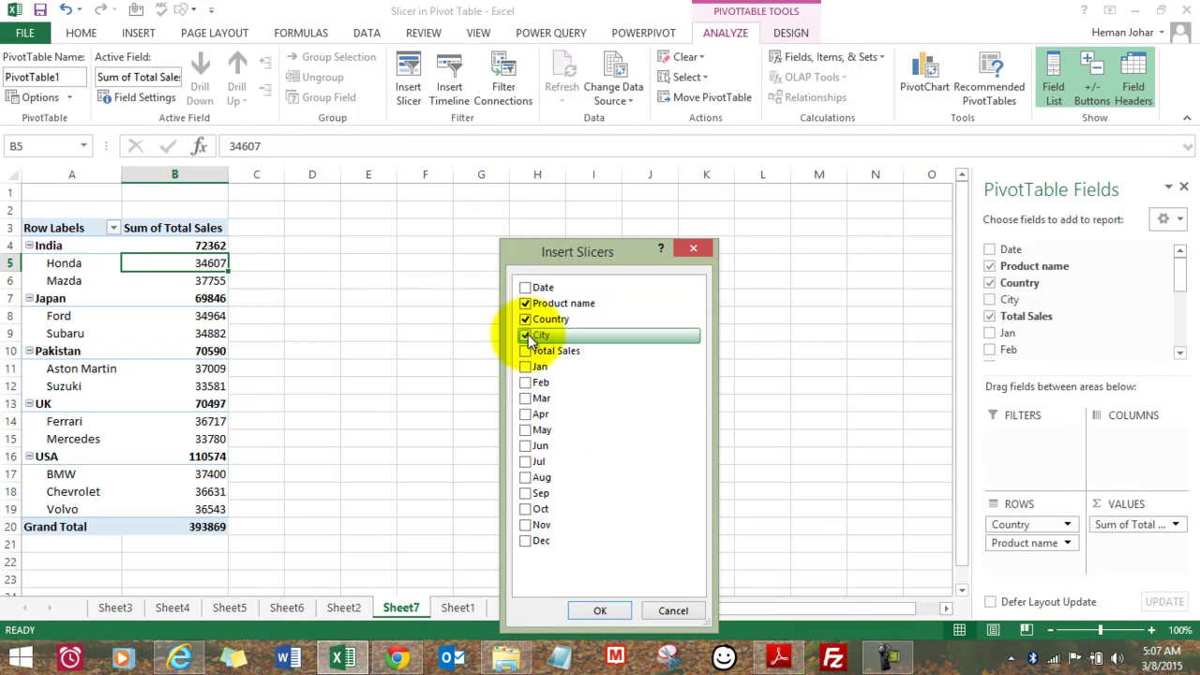
{"action": "left_click", "coordinate": [595, 610]}
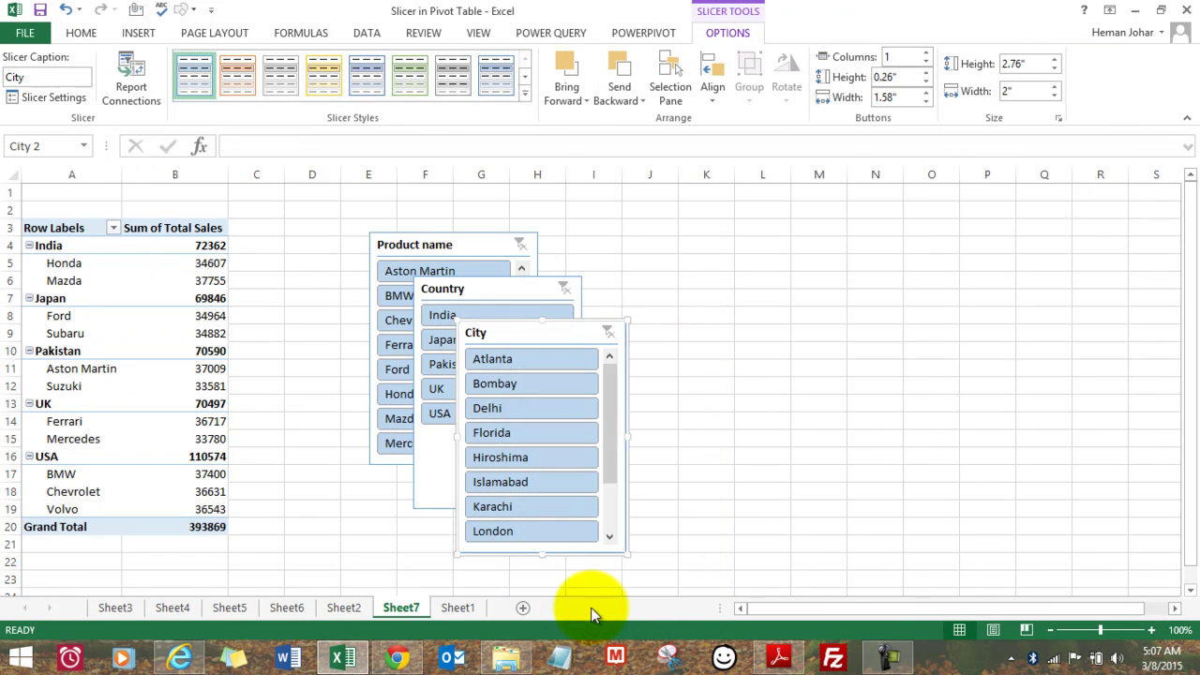
Arrange the Product name, City and Country slicers in a row beside the pivot table.
{"action": "left_click_drag", "start_coordinate": [512, 335], "coordinate": [696, 225]}
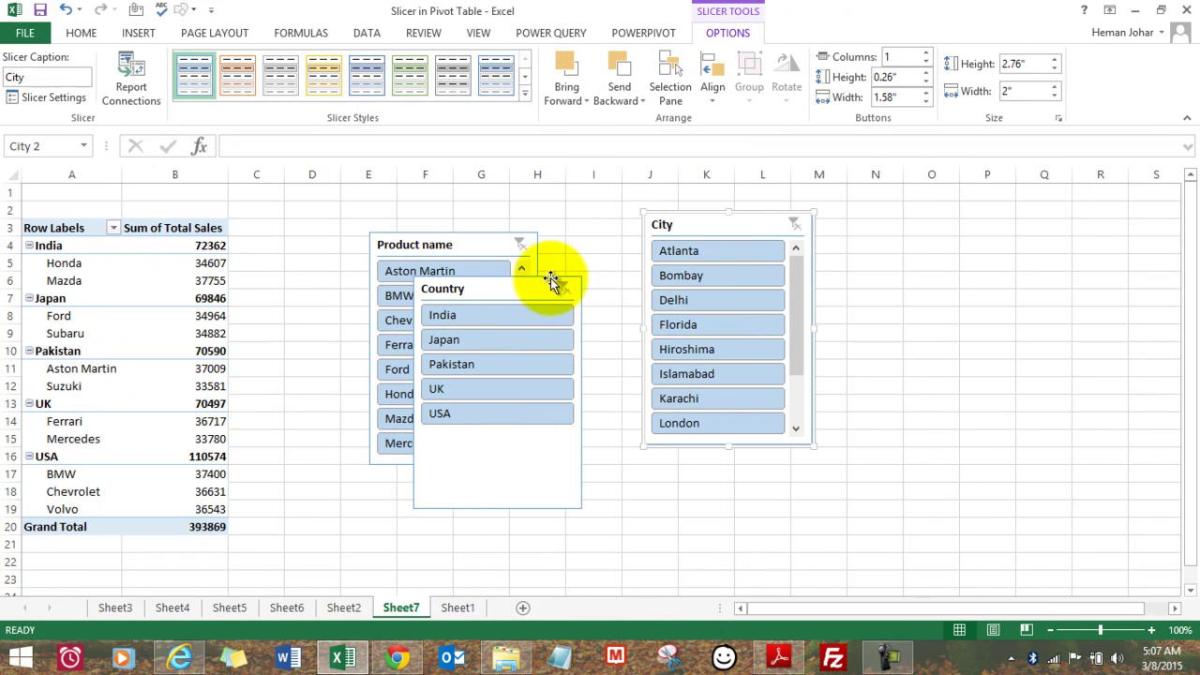
{"action": "left_click_drag", "start_coordinate": [529, 281], "coordinate": [900, 218]}
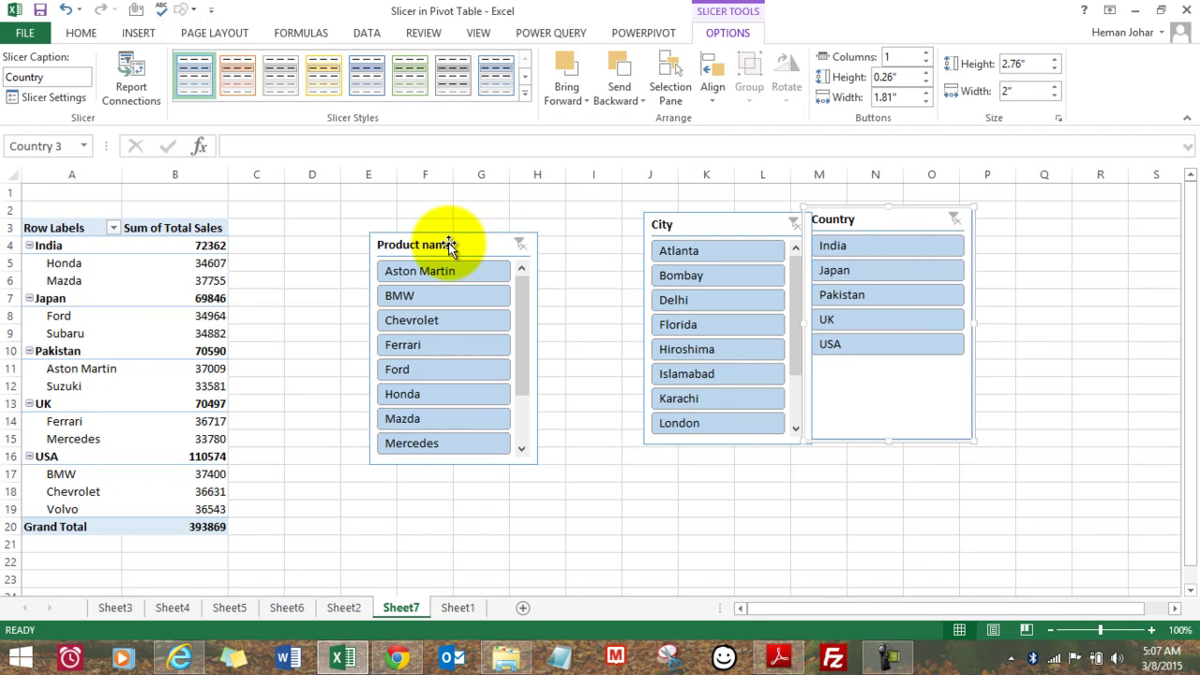
{"action": "left_click_drag", "start_coordinate": [449, 247], "coordinate": [366, 200]}
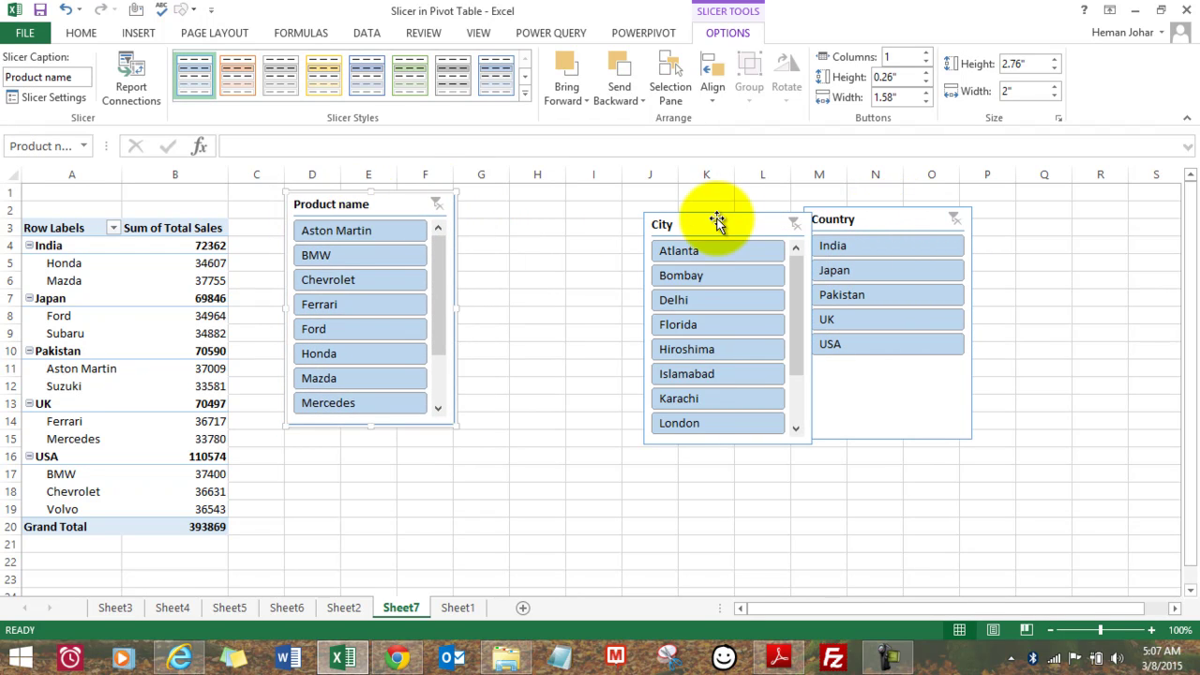
{"action": "left_click_drag", "start_coordinate": [709, 222], "coordinate": [549, 207]}
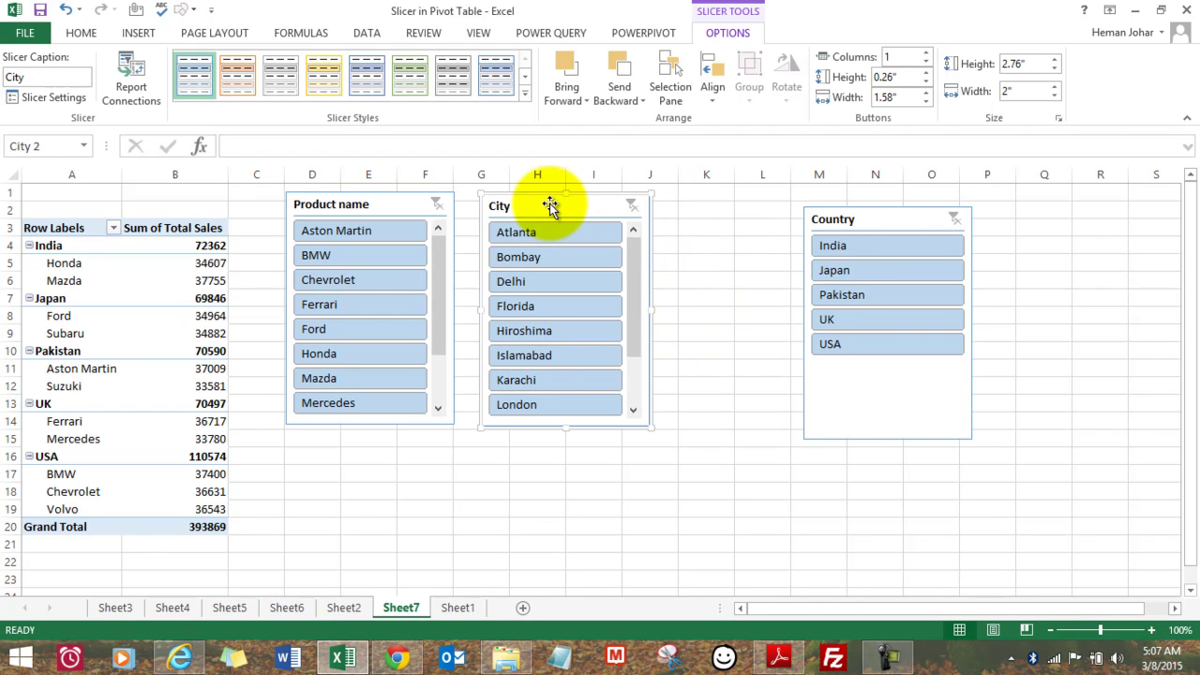
{"action": "left_click_drag", "start_coordinate": [837, 219], "coordinate": [722, 203]}
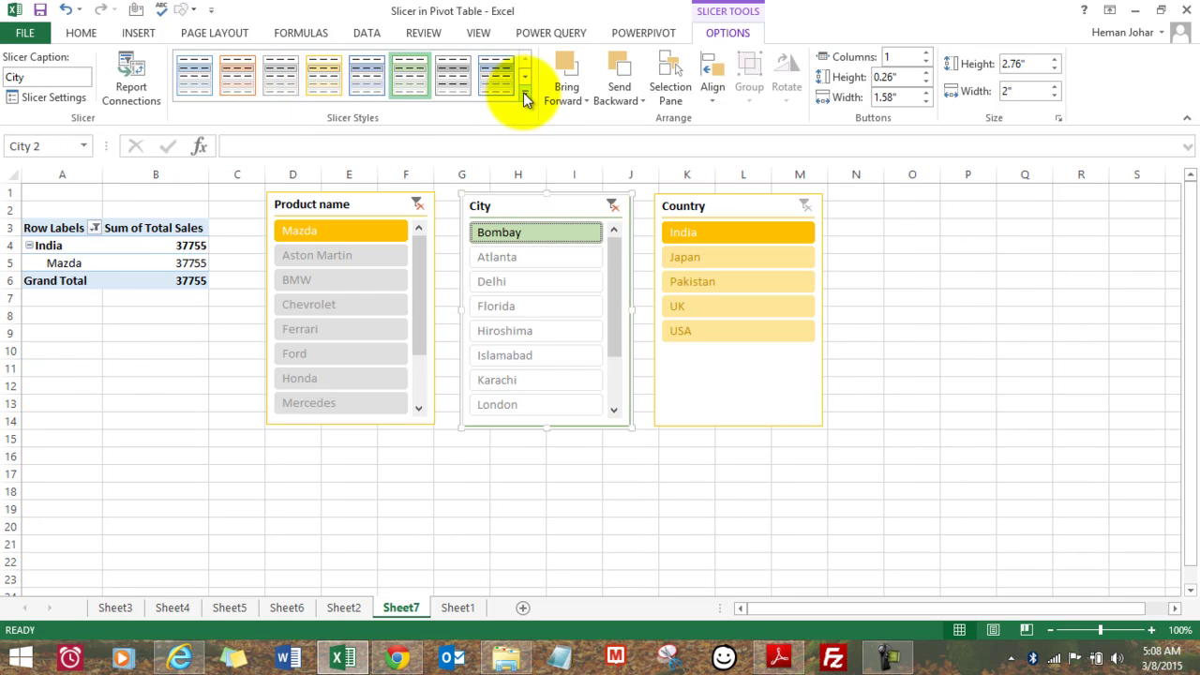
Apply the dark green slicer style to the City slicer.
{"action": "left_click", "coordinate": [524, 93]}
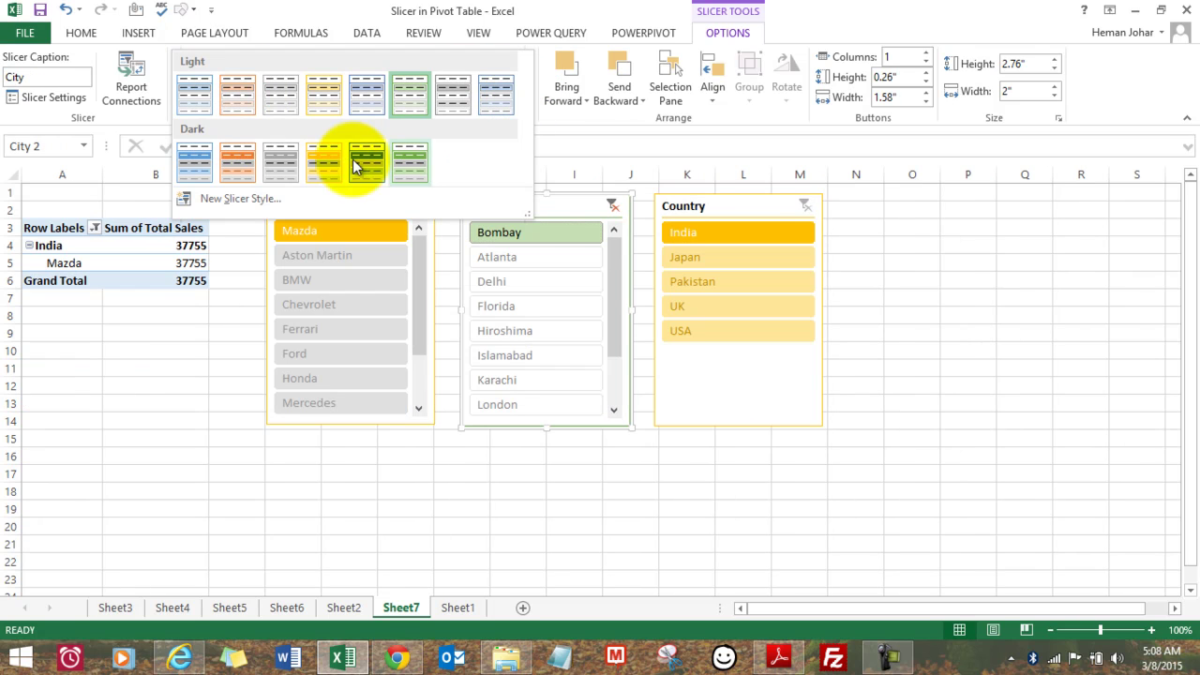
{"action": "left_click", "coordinate": [408, 164]}
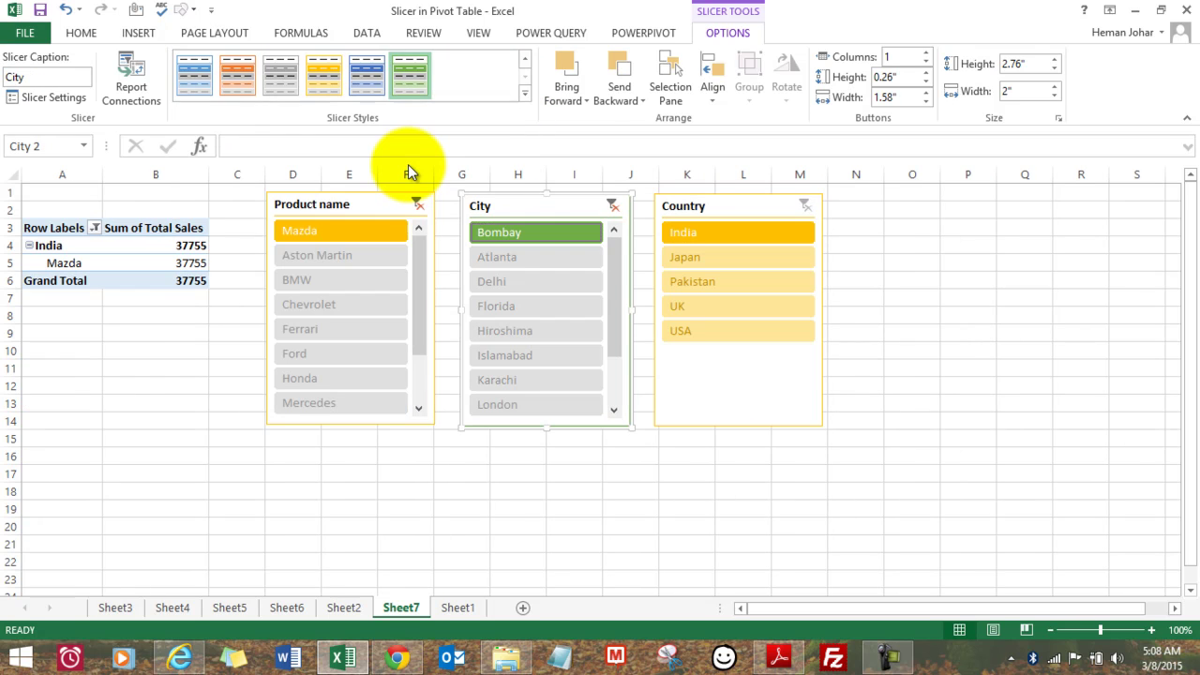
{"action": "left_click", "coordinate": [524, 472]}
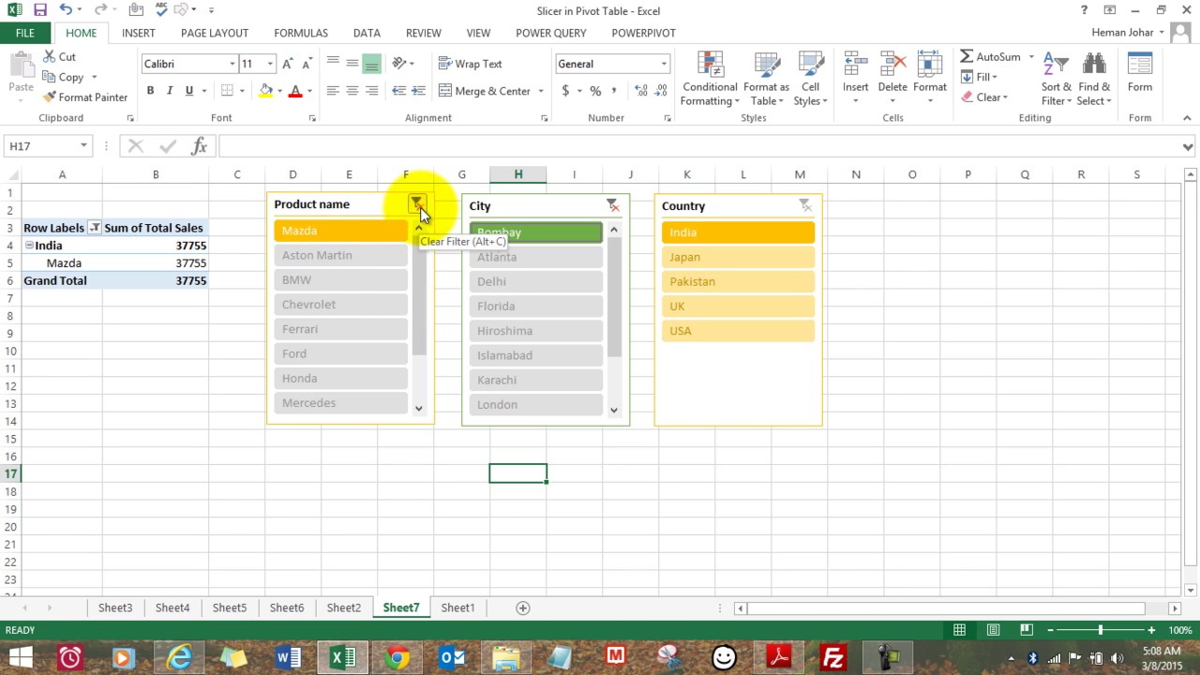
Clear the slicer filters, test USA then Atlanta, and clear them again to show all countries.
{"action": "left_click", "coordinate": [420, 207]}
{"action": "left_click", "coordinate": [612, 207]}
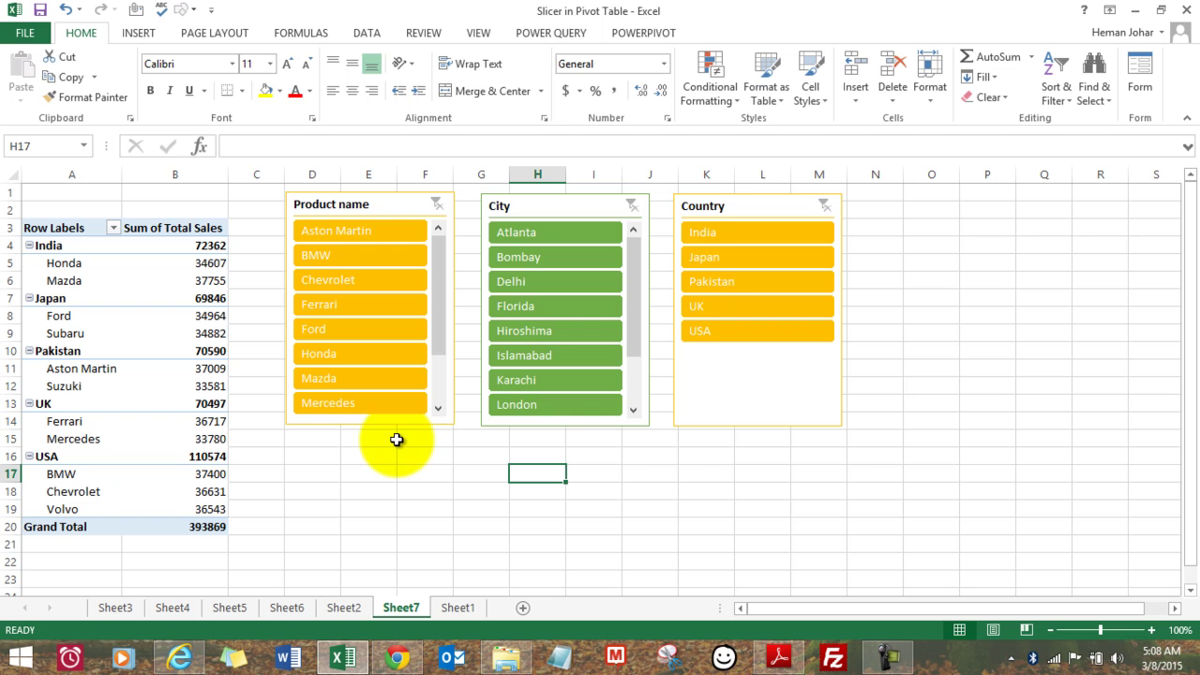
{"action": "left_click", "coordinate": [710, 328]}
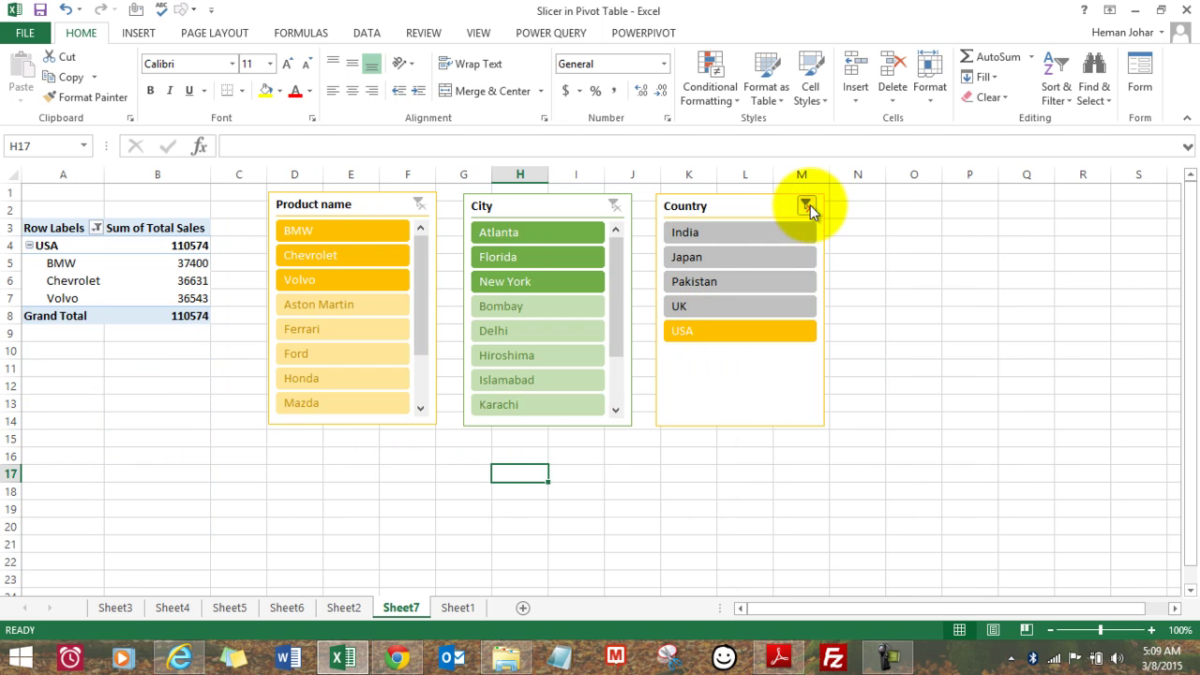
{"action": "left_click", "coordinate": [808, 204]}
{"action": "left_click", "coordinate": [549, 234]}
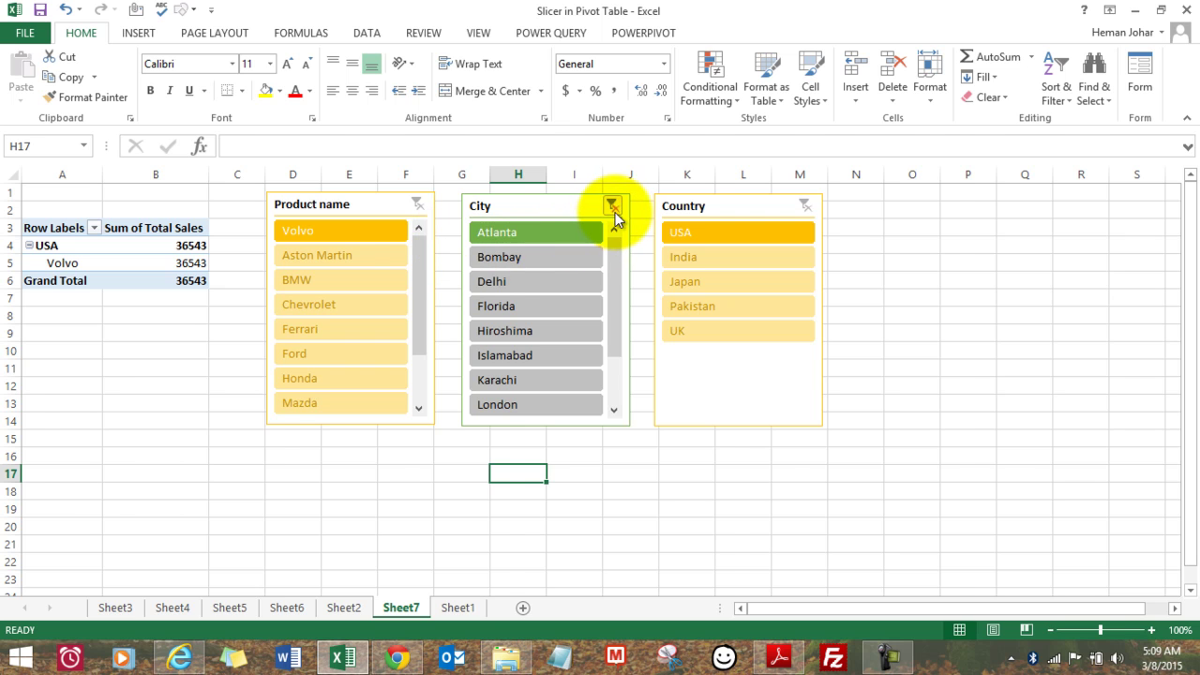
{"action": "left_click", "coordinate": [611, 204]}
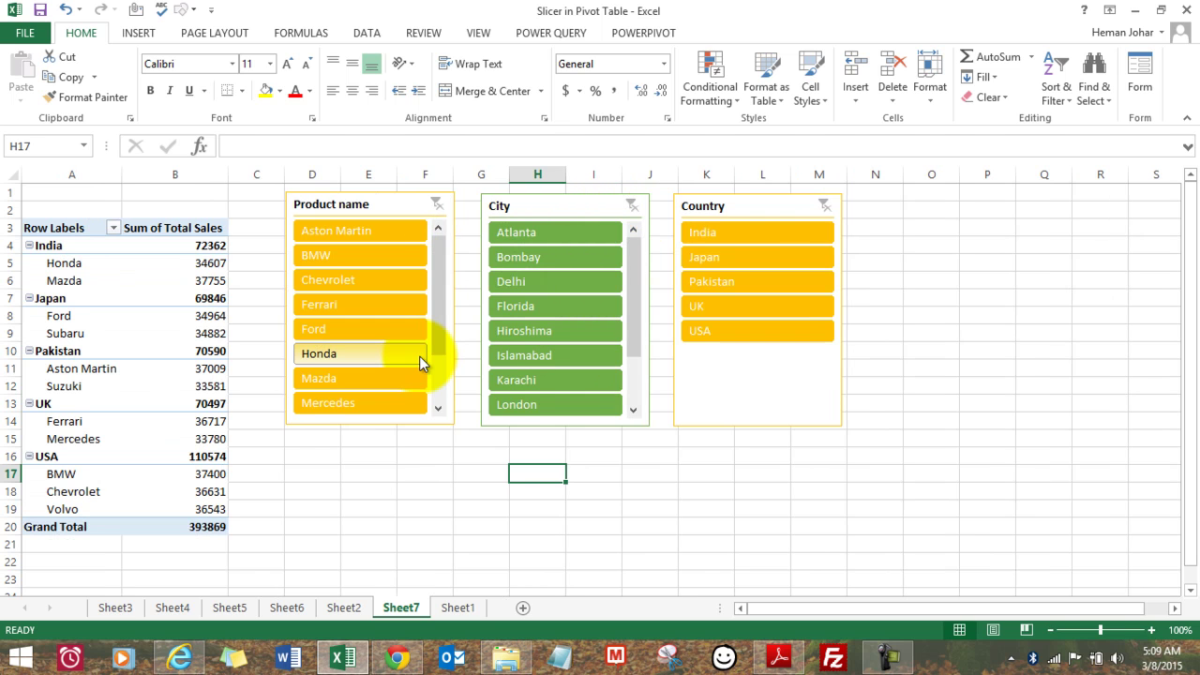
{"action": "left_click", "coordinate": [412, 214]}
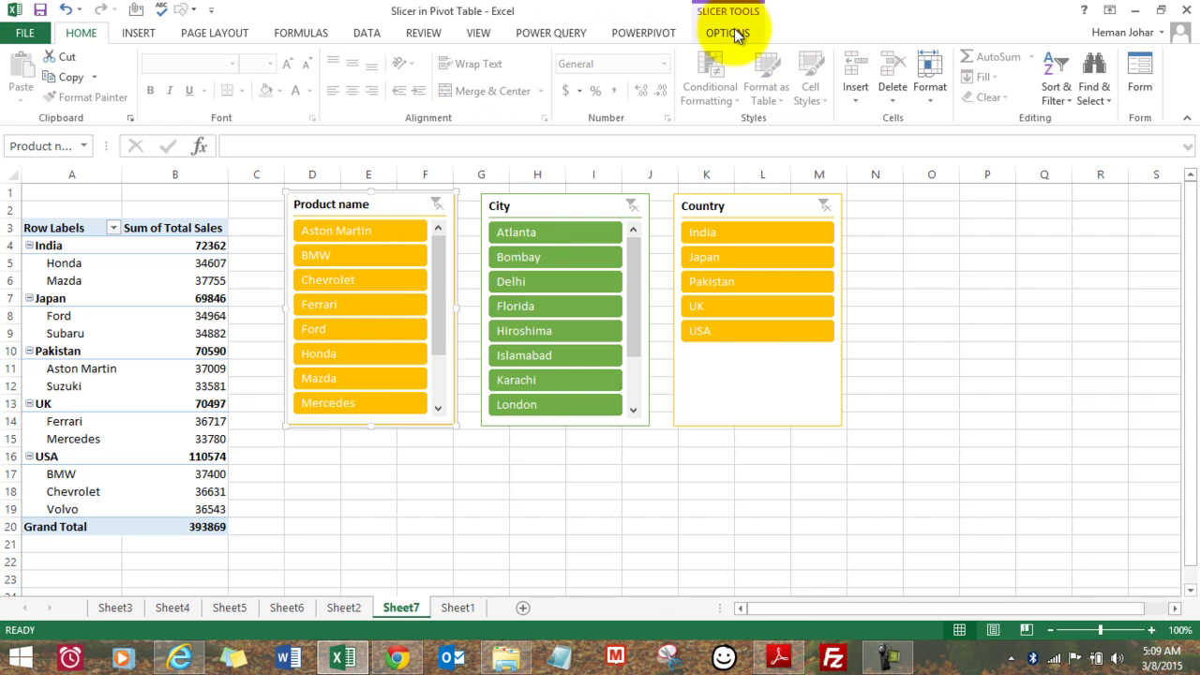
Review the Product name slicer settings ('Product name' caption, A-to-Z sorting) and close unchanged.
{"action": "left_click", "coordinate": [729, 33]}
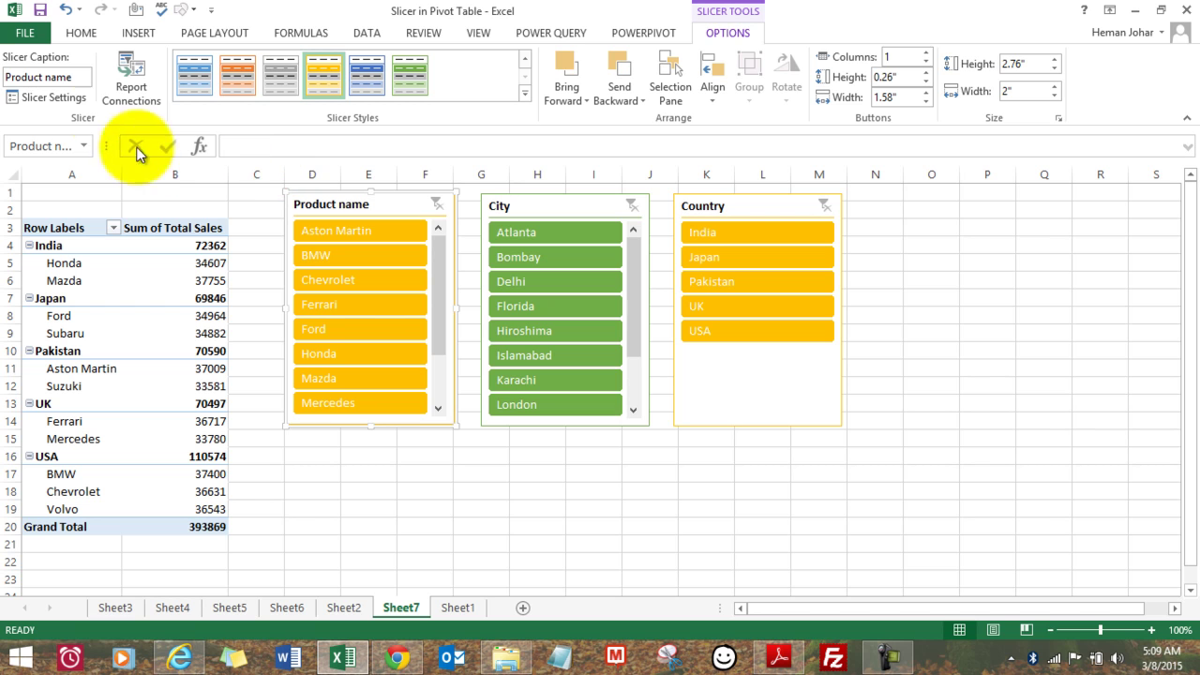
{"action": "left_click", "coordinate": [74, 97]}
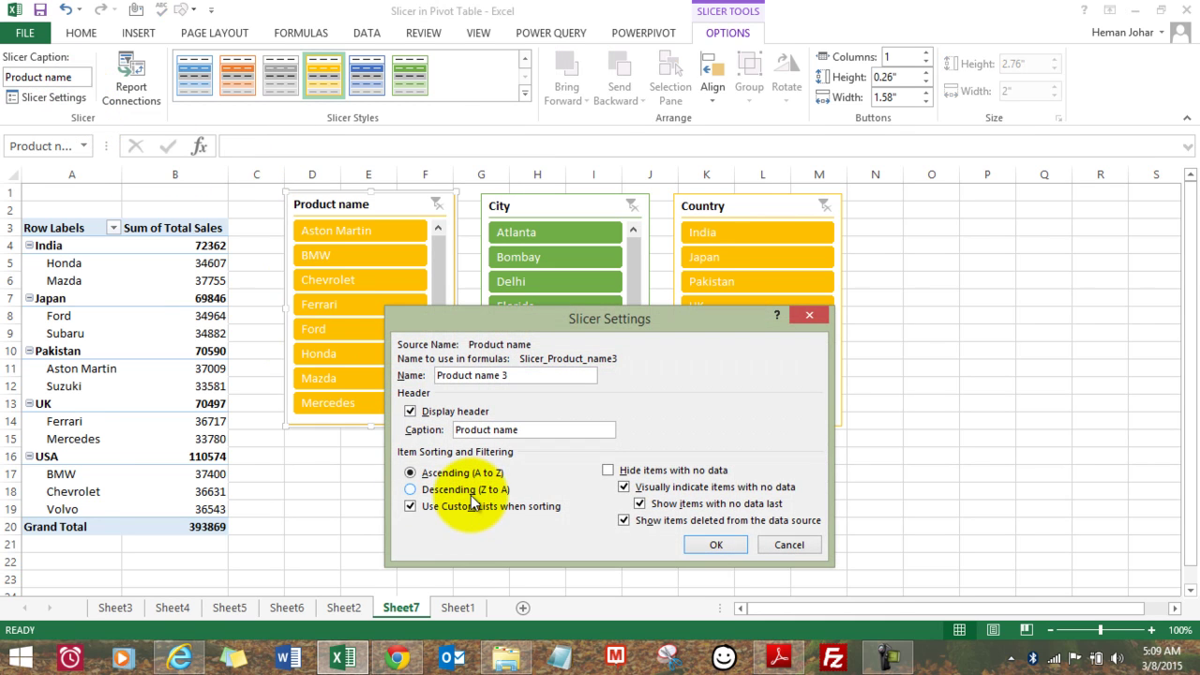
{"action": "left_click", "coordinate": [717, 544]}
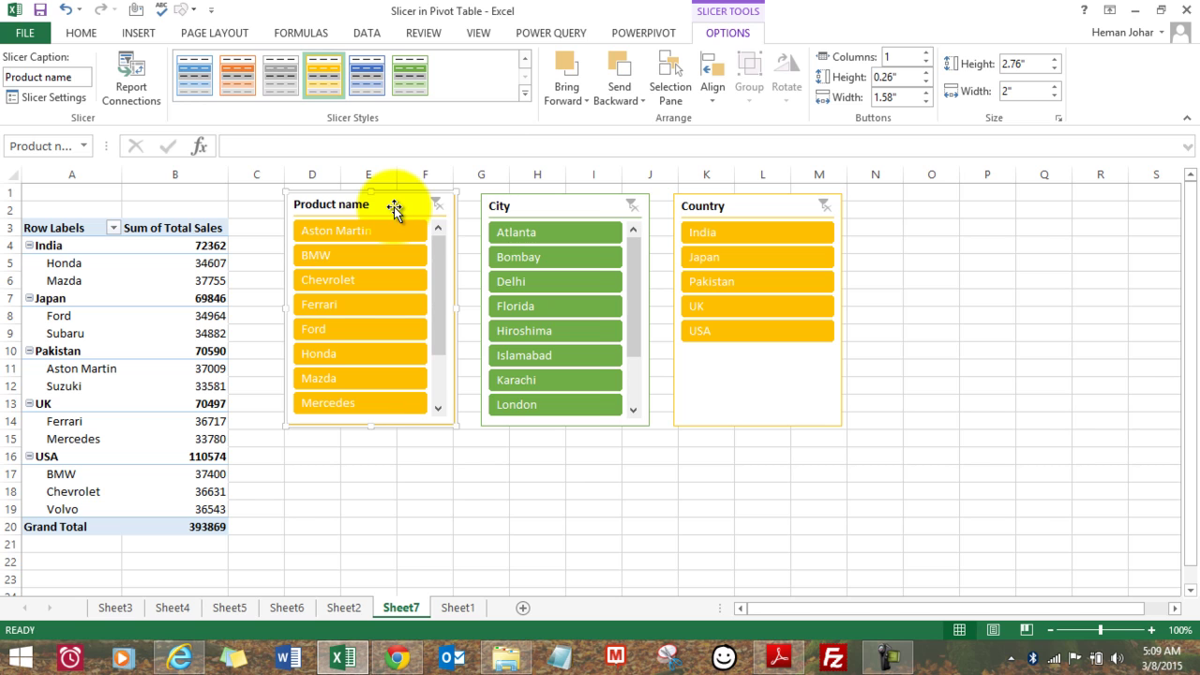
Dismiss the Product name slicer menu and switch to Sheet2's Bombay-filtered pivot.
{"action": "right_click", "coordinate": [394, 213]}
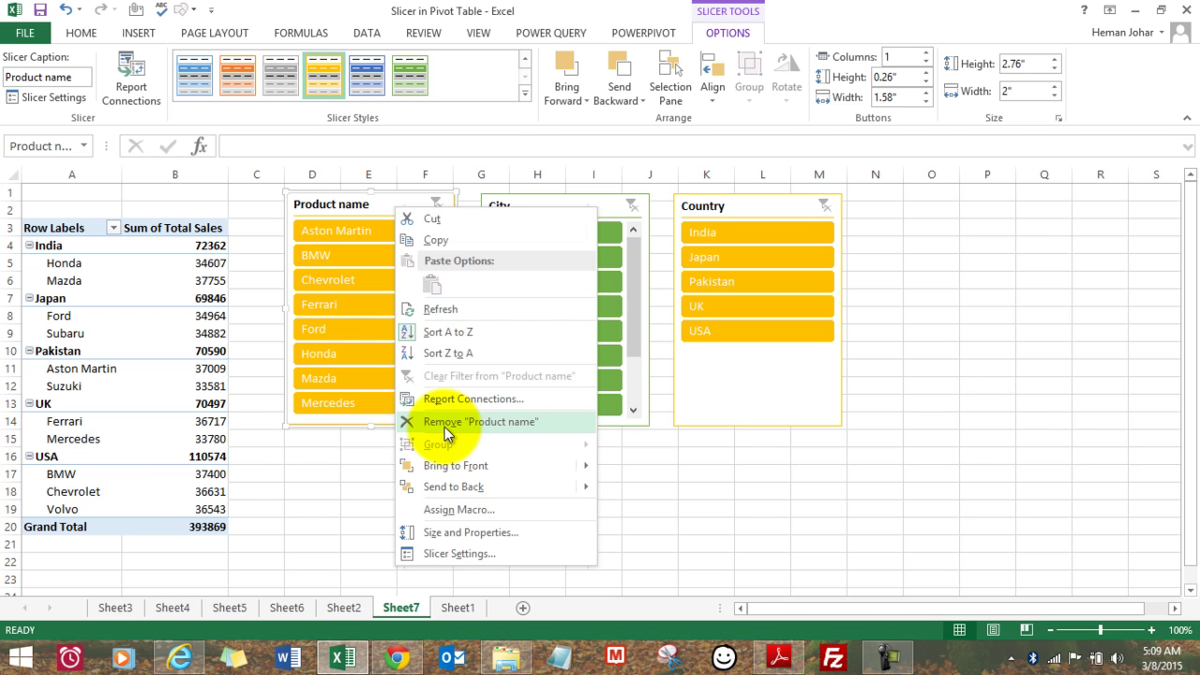
{"action": "key", "text": "Escape"}
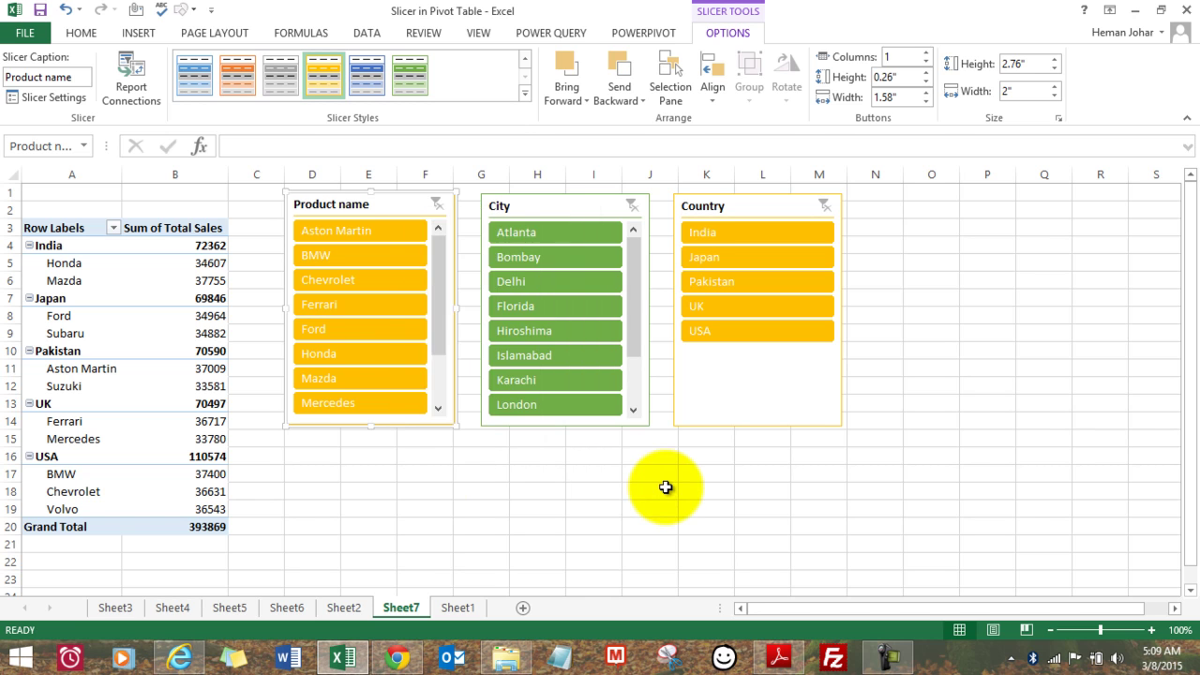
{"action": "left_click", "coordinate": [456, 607]}
{"action": "left_click", "coordinate": [347, 607]}
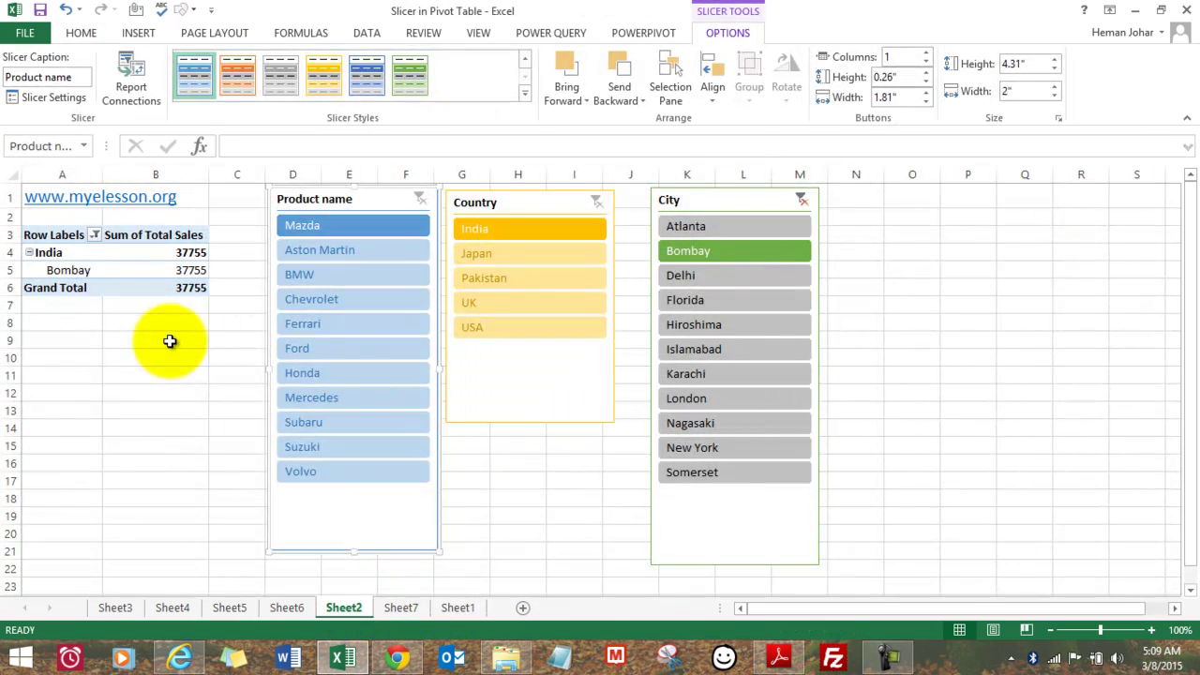